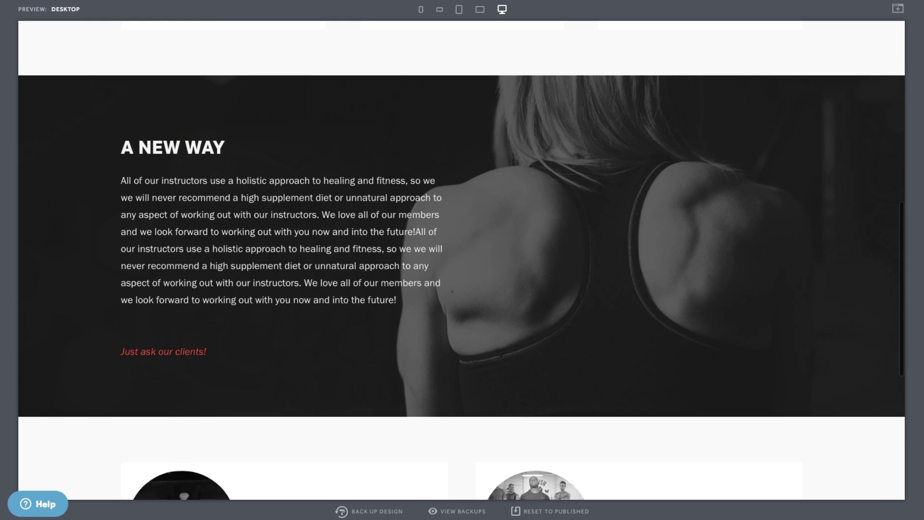
# - Append ' TO GET FIT' to the 'A NEW WAY' heading so it reads A NEW WAY TO GET FIT
pyautogui.write('TO GET FIT')
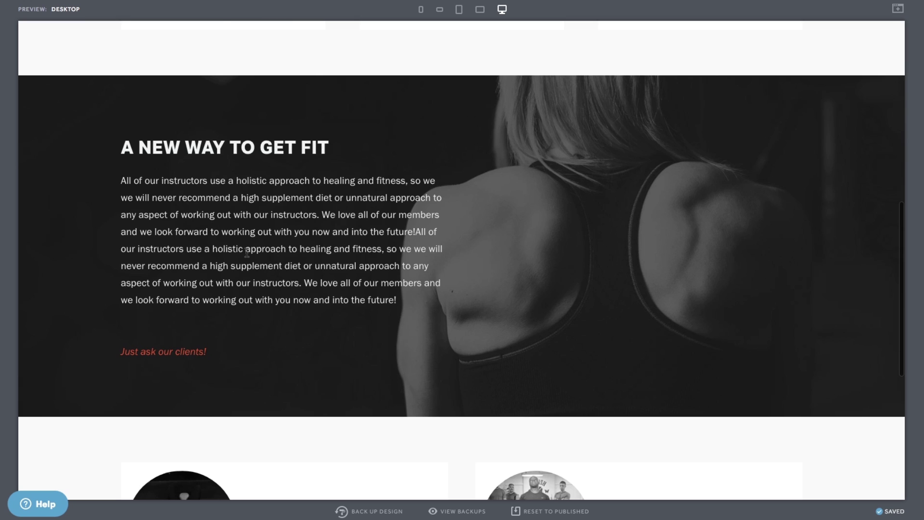
pyautogui.scroll(10, 247, 253)
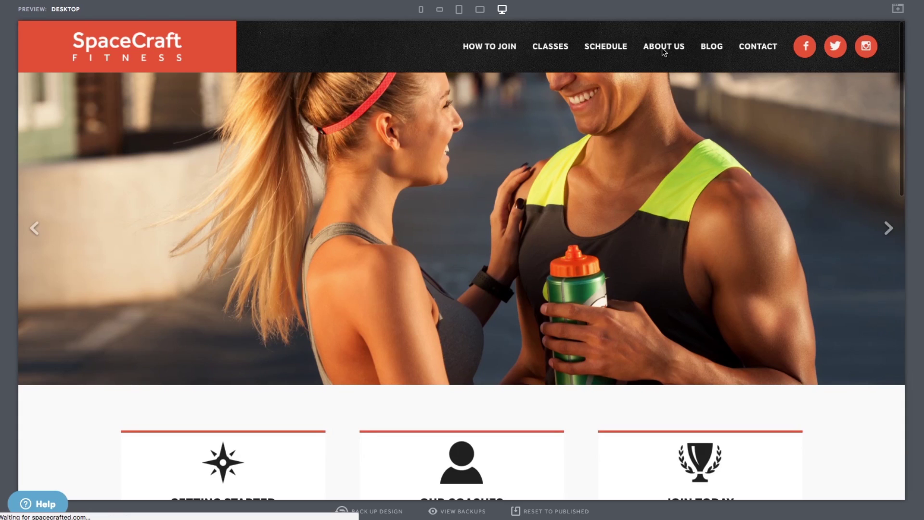
# - On the About Us page, replace the placeholder paragraph with the gym description from the notes
pyautogui.click(663, 50)
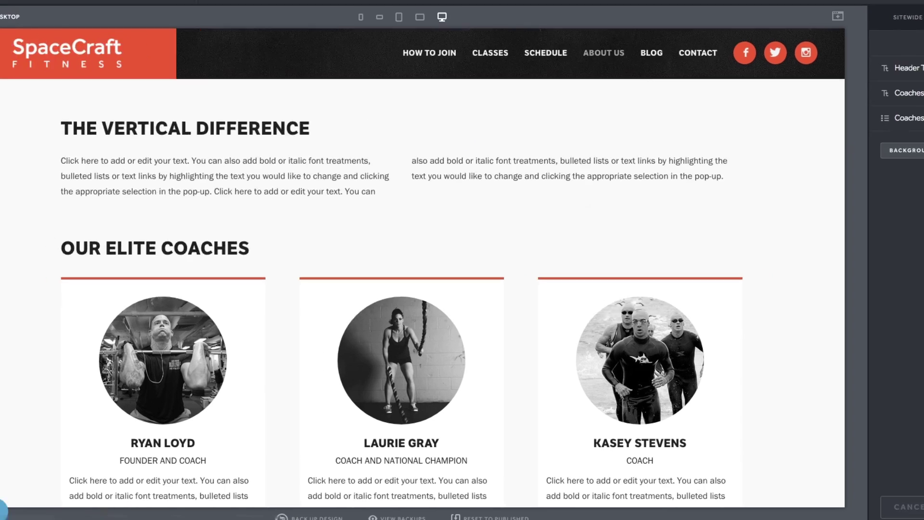
pyautogui.moveTo(840, 125); pyautogui.dragTo(708, 52)
pyautogui.hotkey('ctrl', 'c')
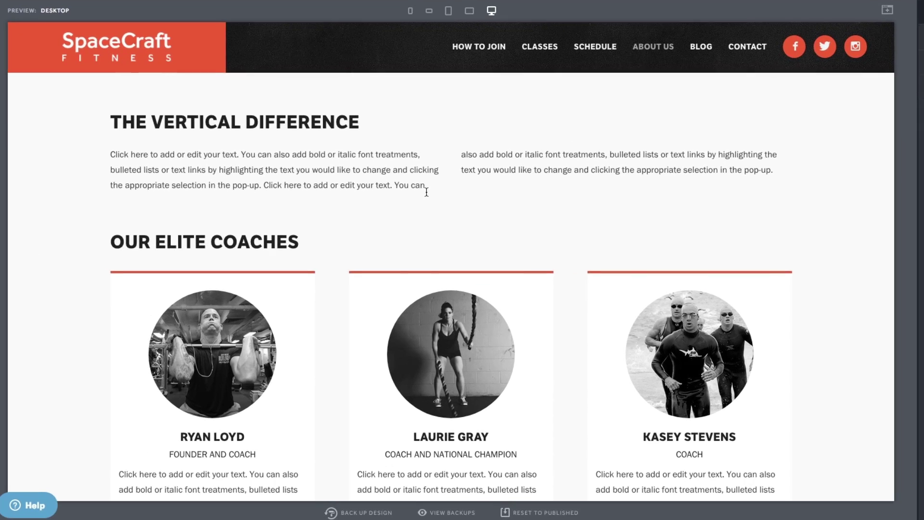
pyautogui.moveTo(123, 152); pyautogui.dragTo(522, 191)
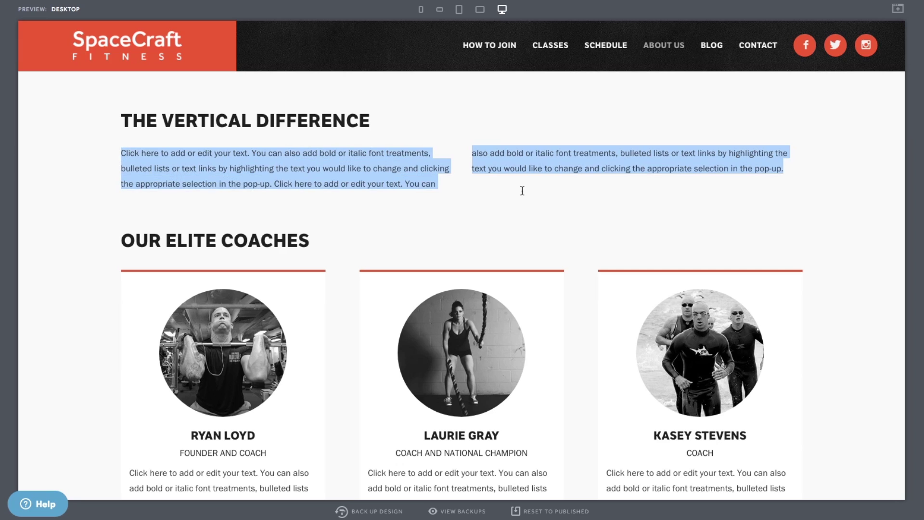
pyautogui.moveTo(654, 191); pyautogui.dragTo(472, 246)
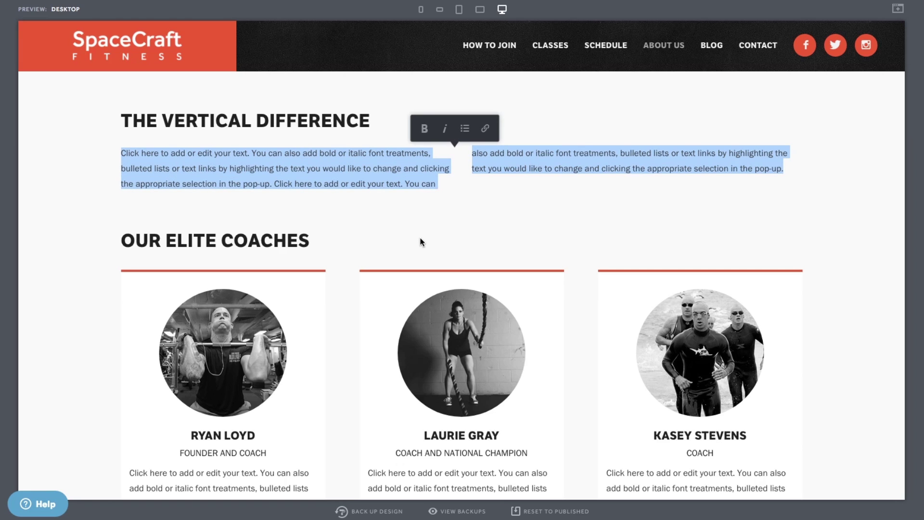
pyautogui.hotkey('ctrl', 'v')
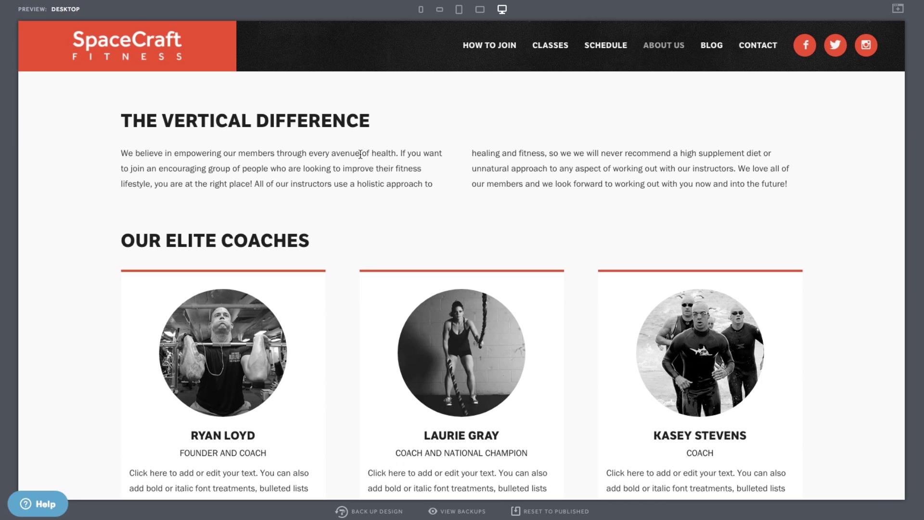
# - Change the heading from THE VERTICAL DIFFERENCE to THE SPACECRAFT APPROACH
pyautogui.moveTo(369, 118); pyautogui.dragTo(162, 110)
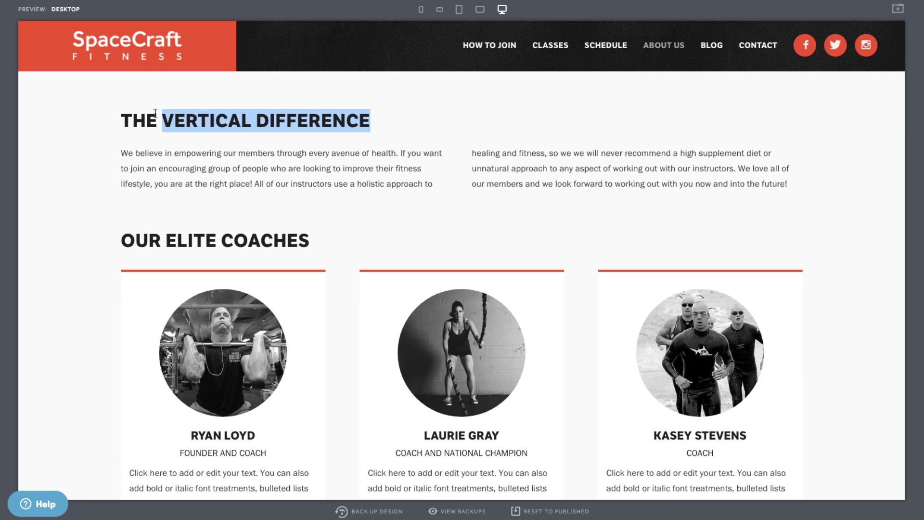
pyautogui.write('SPACE')
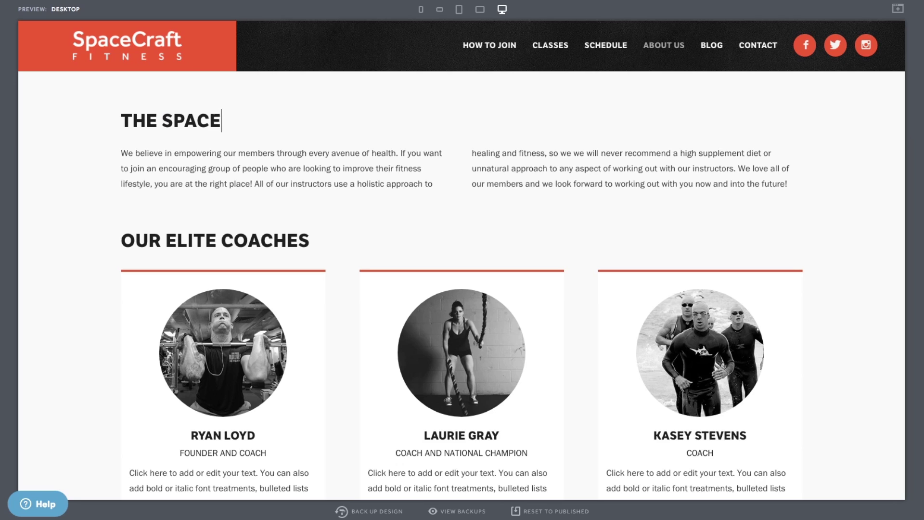
pyautogui.write('CRAFT APPRO')
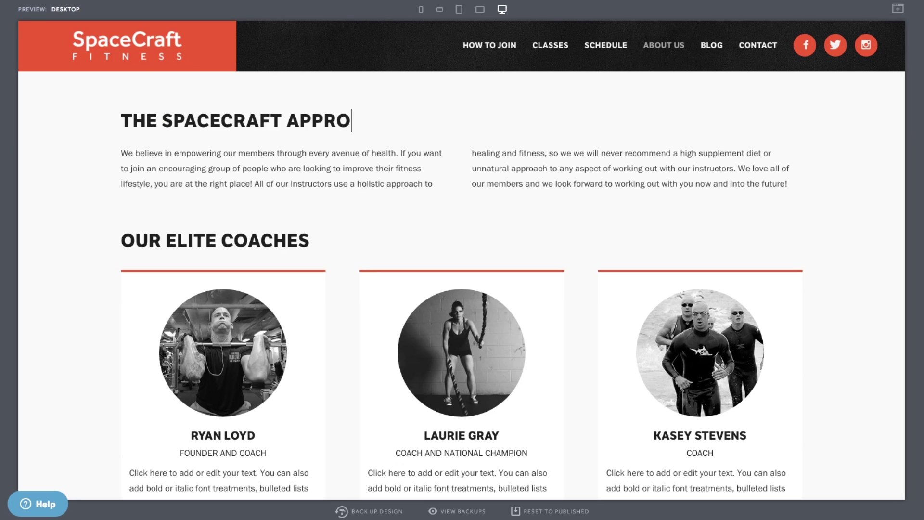
pyautogui.write('ACH')
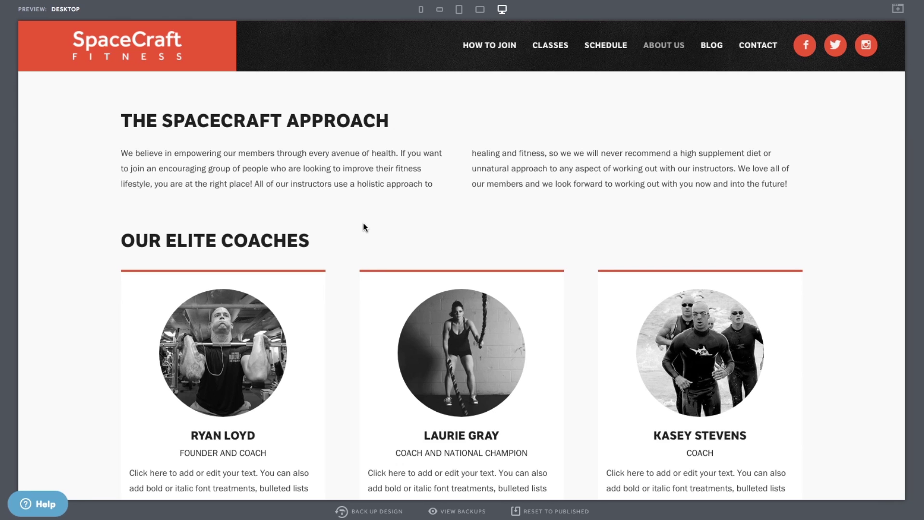
pyautogui.scroll(-3, 339, 212)
pyautogui.scroll(-3, 337, 217)
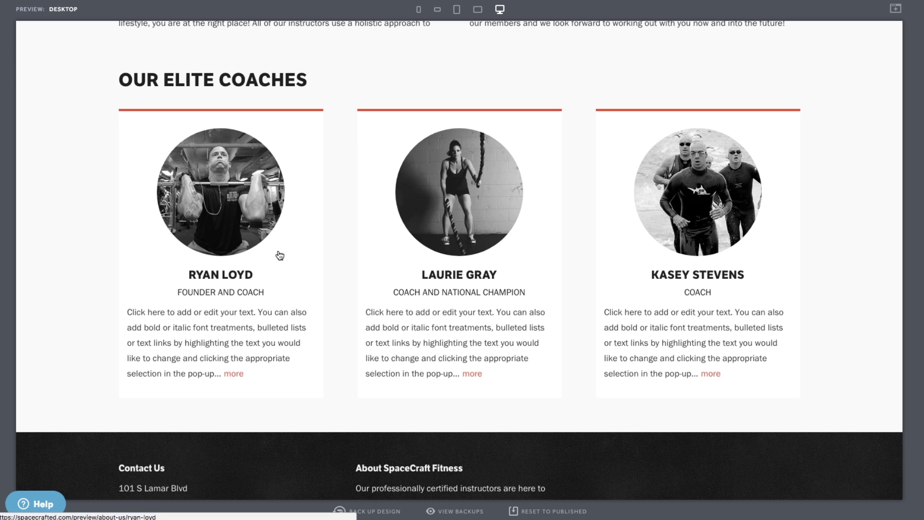
pyautogui.click(279, 255)
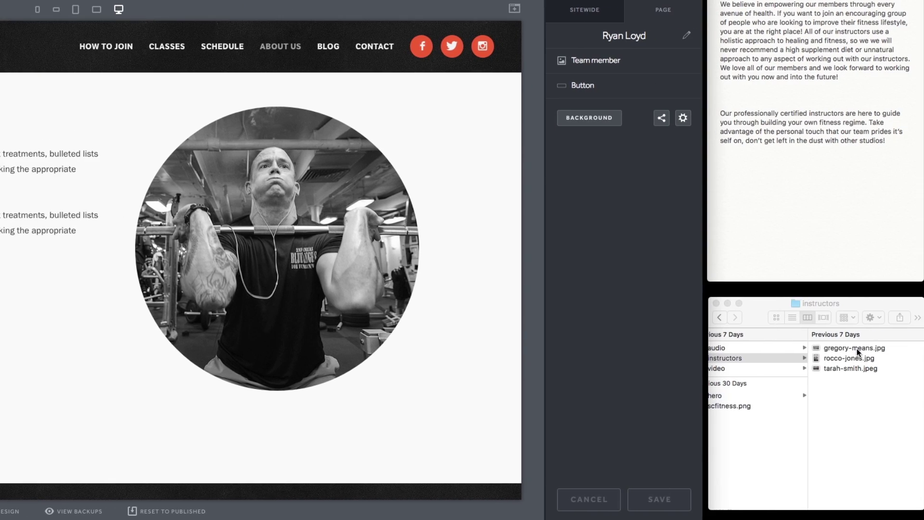
pyautogui.moveTo(857, 352); pyautogui.dragTo(288, 288)
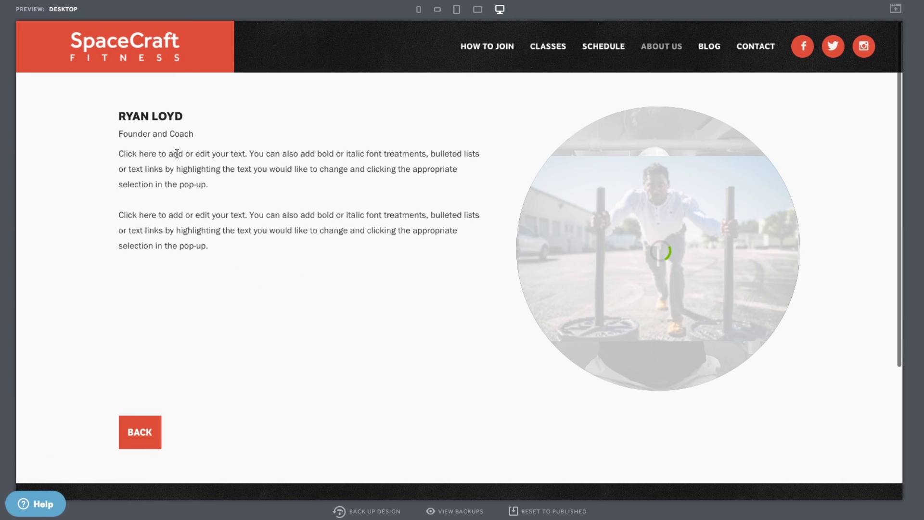
pyautogui.moveTo(184, 116); pyautogui.dragTo(106, 113)
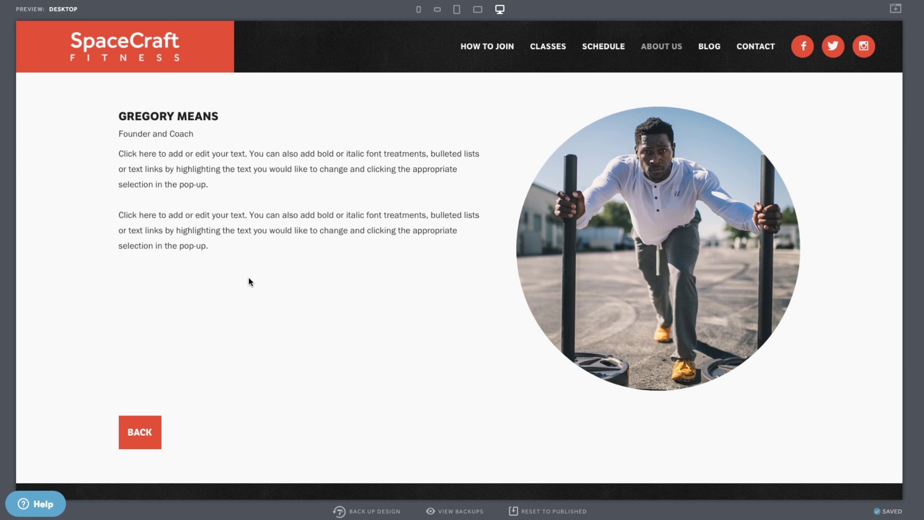
pyautogui.click(147, 423)
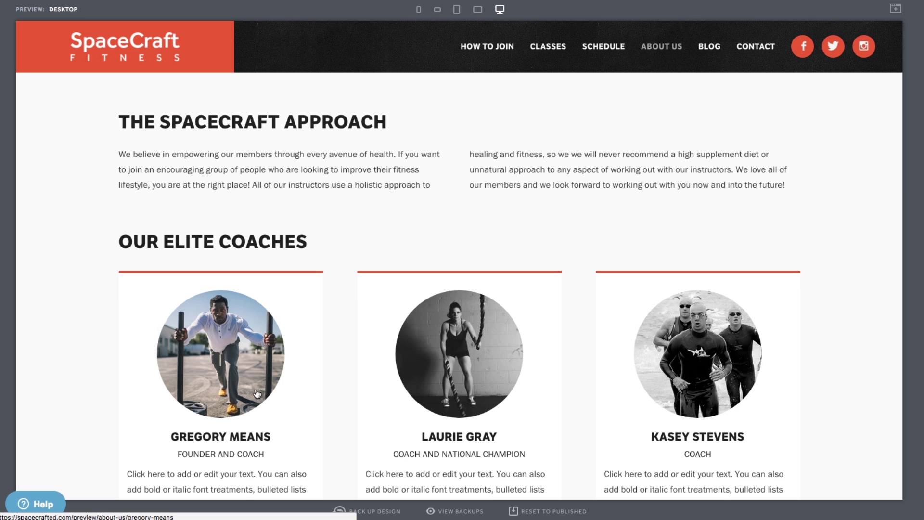
pyautogui.scroll(-5, 343, 390)
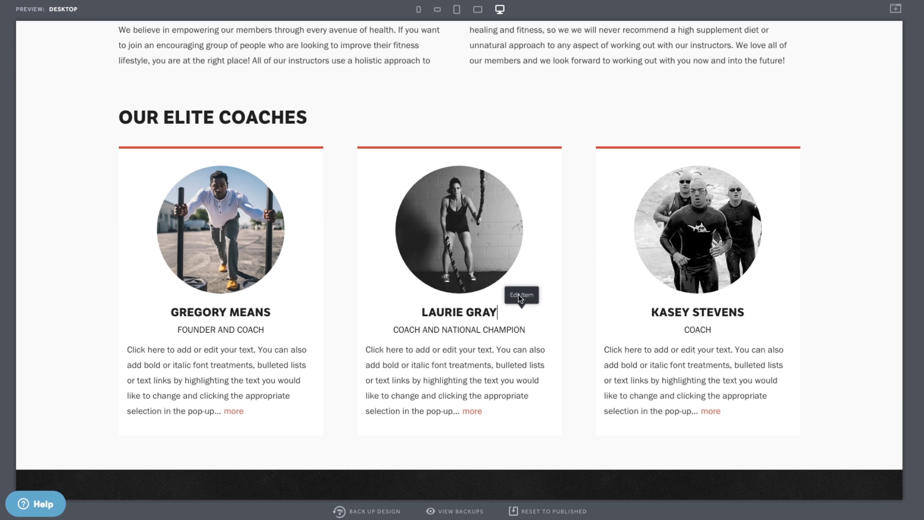
pyautogui.click(518, 294)
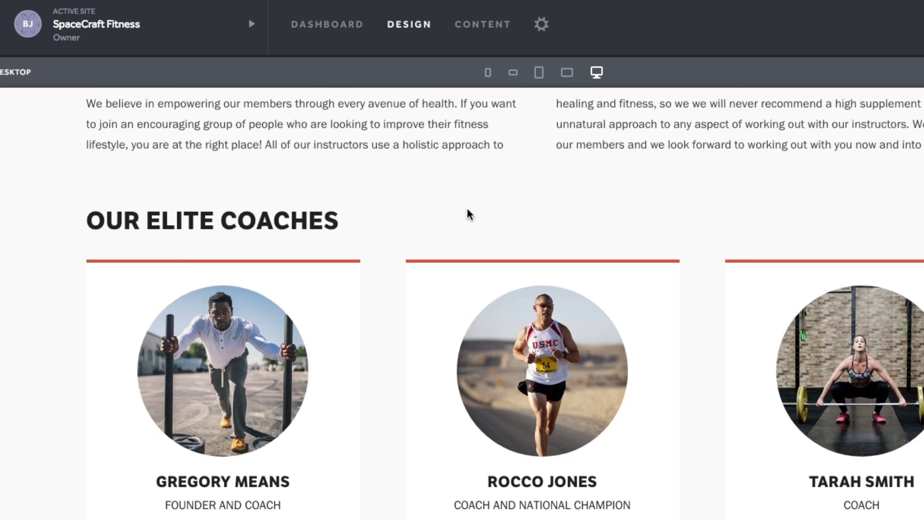
# - Open the Schedule page from the Content section's Pages list
pyautogui.click(479, 27)
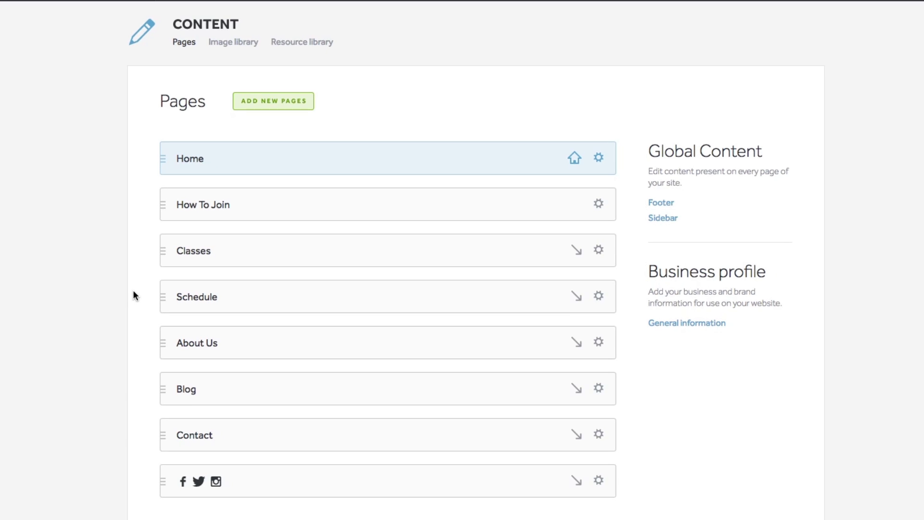
pyautogui.click(194, 298)
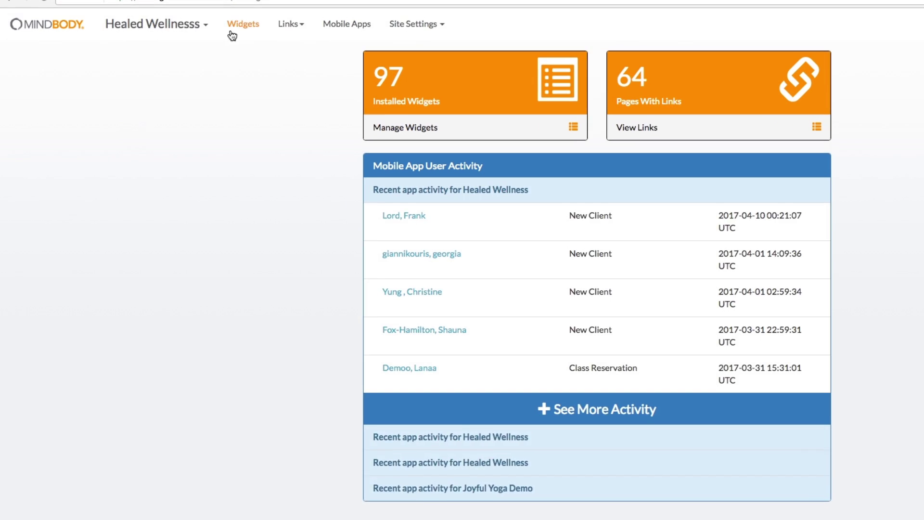
# - Copy the first demo widget's embed code from its Deploy Your Widget section
pyautogui.click(238, 24)
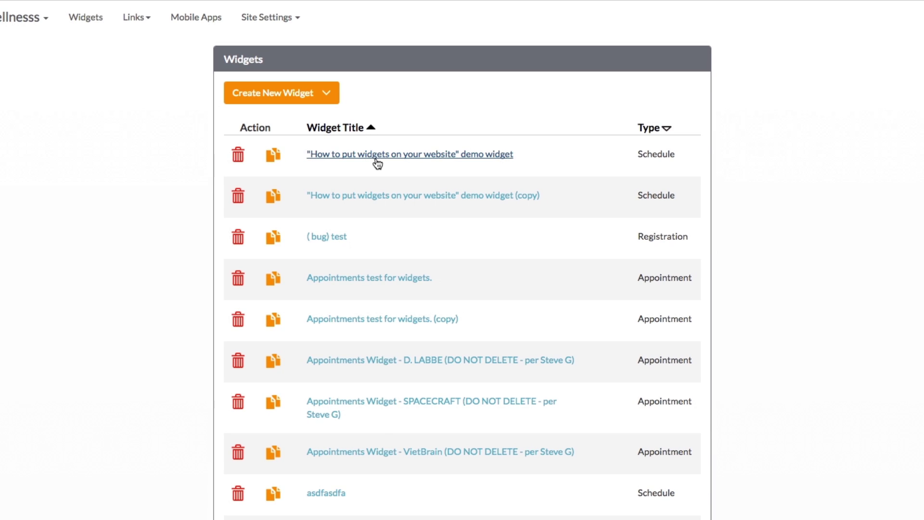
pyautogui.click(548, 155)
pyautogui.scroll(-20, 331, 203)
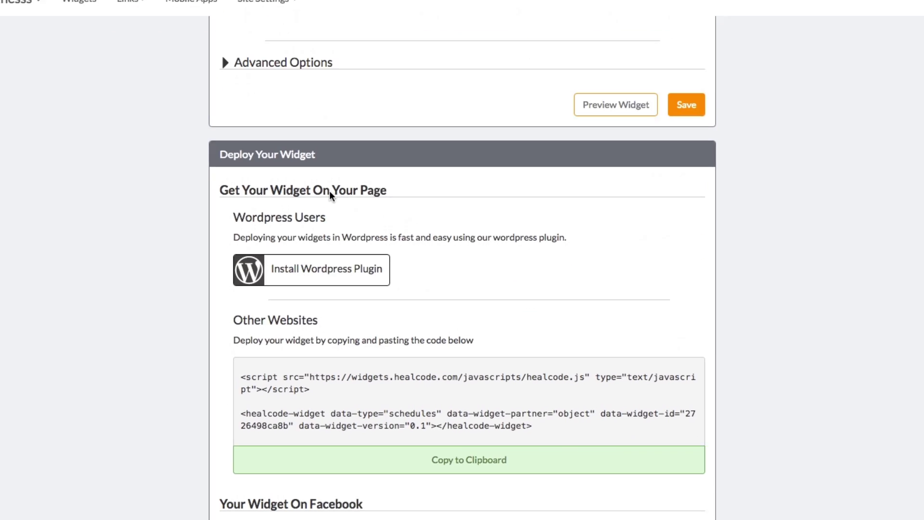
pyautogui.click(465, 463)
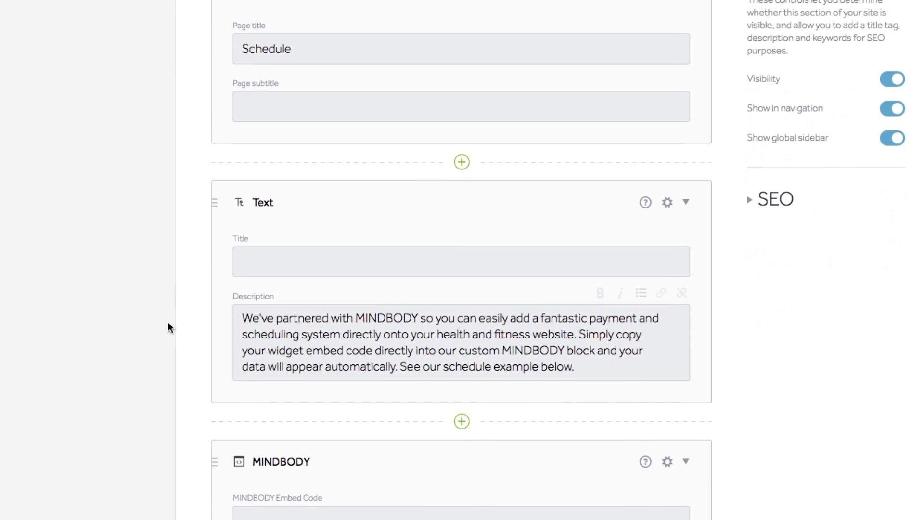
# - Paste the embed code into the MINDBODY block and add a saved HTML block containing 'Paste into here.'
pyautogui.scroll(-7, 168, 323)
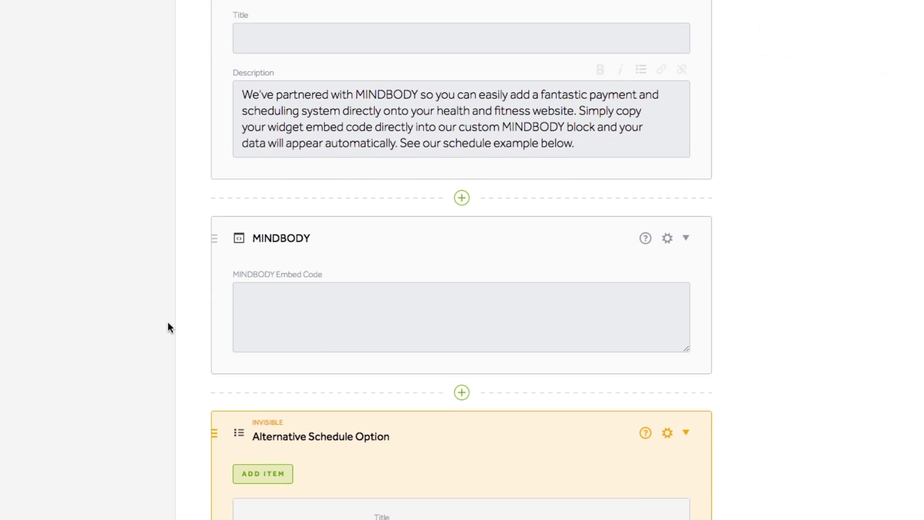
pyautogui.click(255, 206)
pyautogui.hotkey('ctrl', 'v')
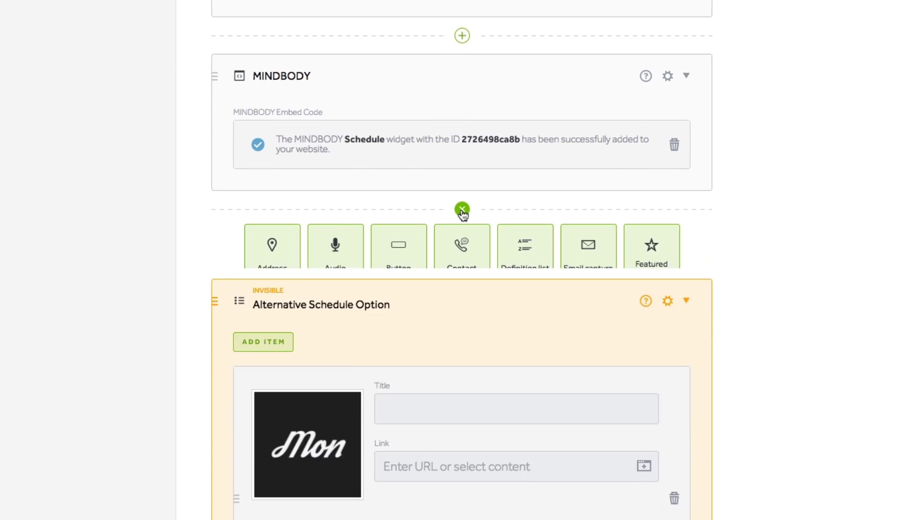
pyautogui.click(461, 262)
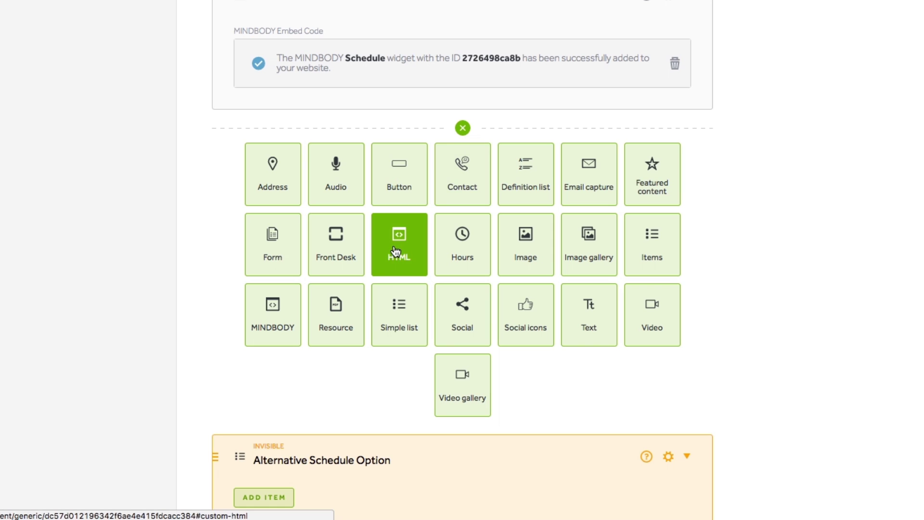
pyautogui.click(393, 250)
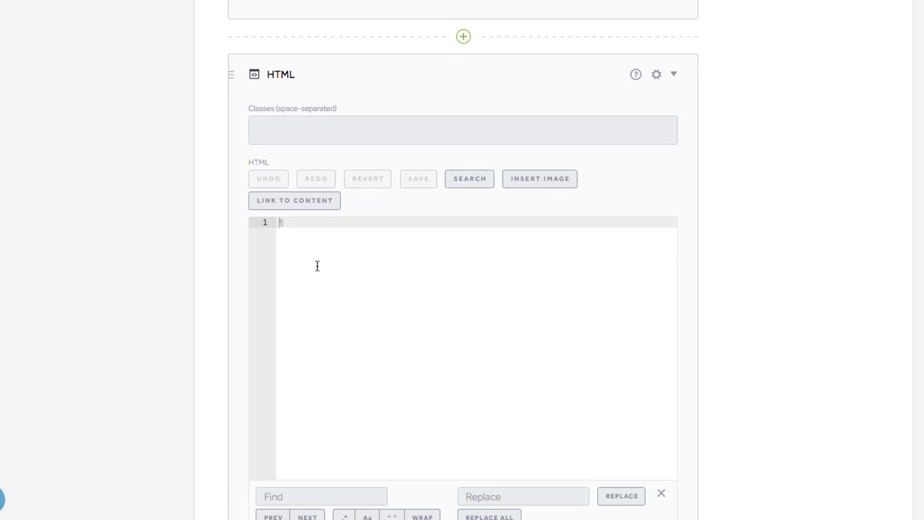
pyautogui.write('Paste into here.')
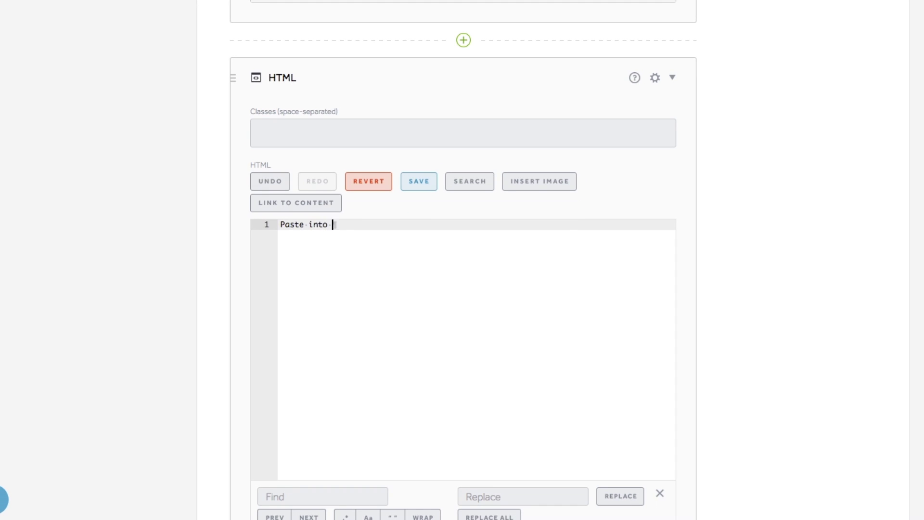
pyautogui.click(419, 183)
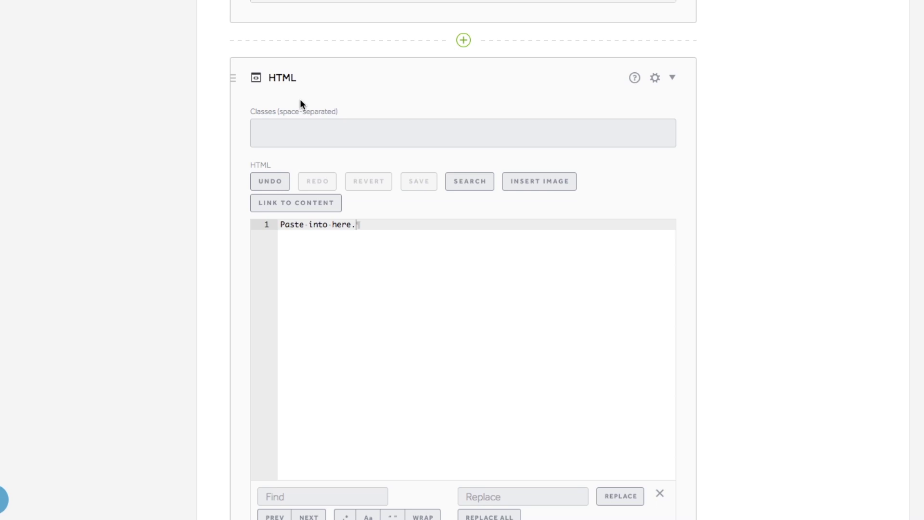
# - Title the new HTML block 'Schedule Embed'
pyautogui.click(294, 78)
pyautogui.write('S')
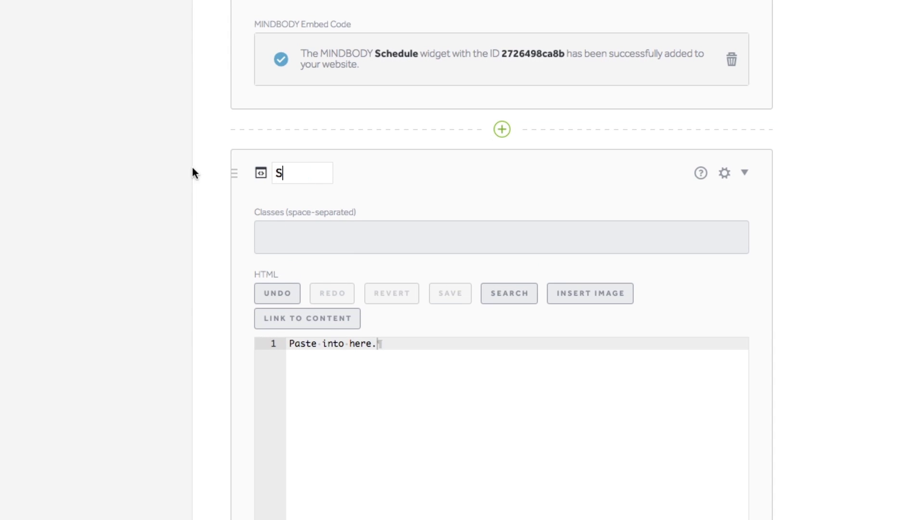
pyautogui.write('chedule Embed')
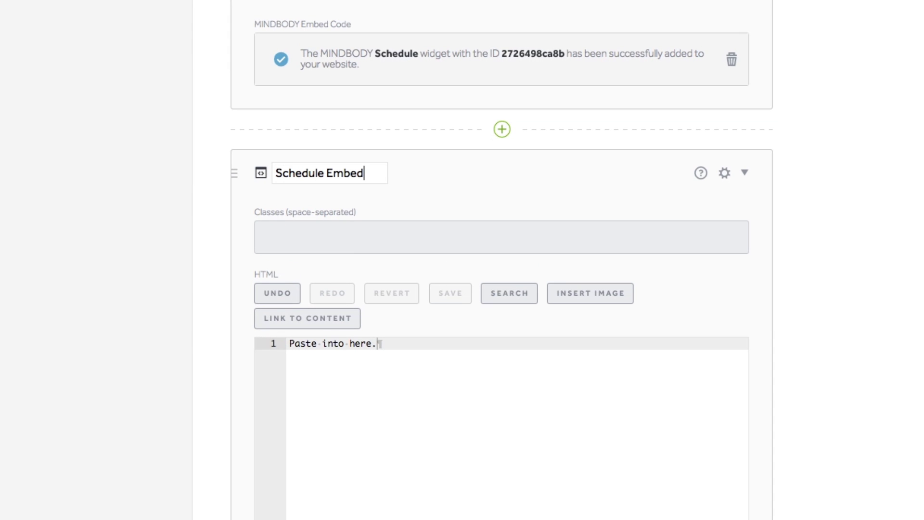
pyautogui.press('Return')
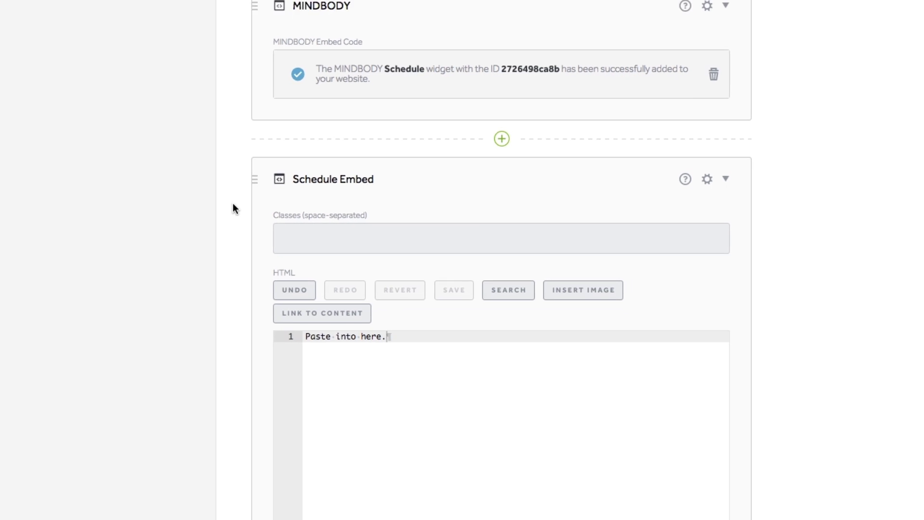
pyautogui.scroll(15, 233, 203)
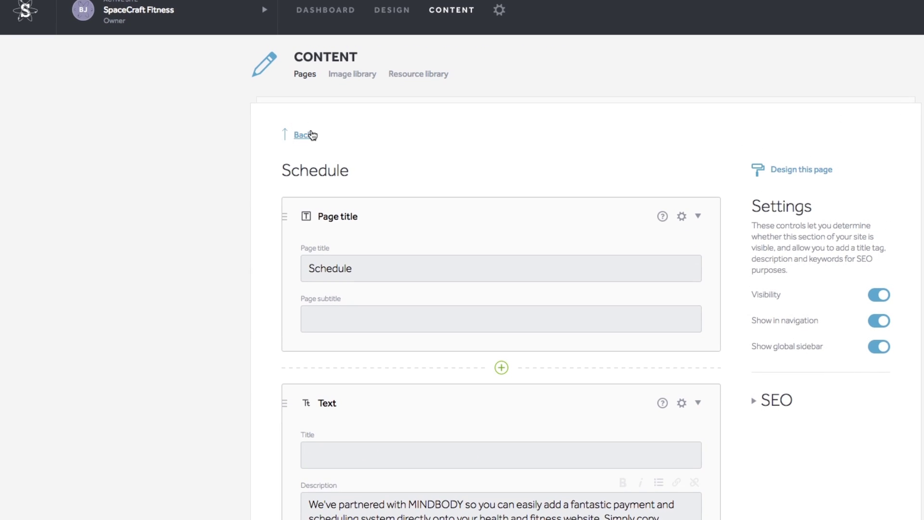
# - Open the Contact page and scroll down to the Map w/ Address block
pyautogui.click(303, 105)
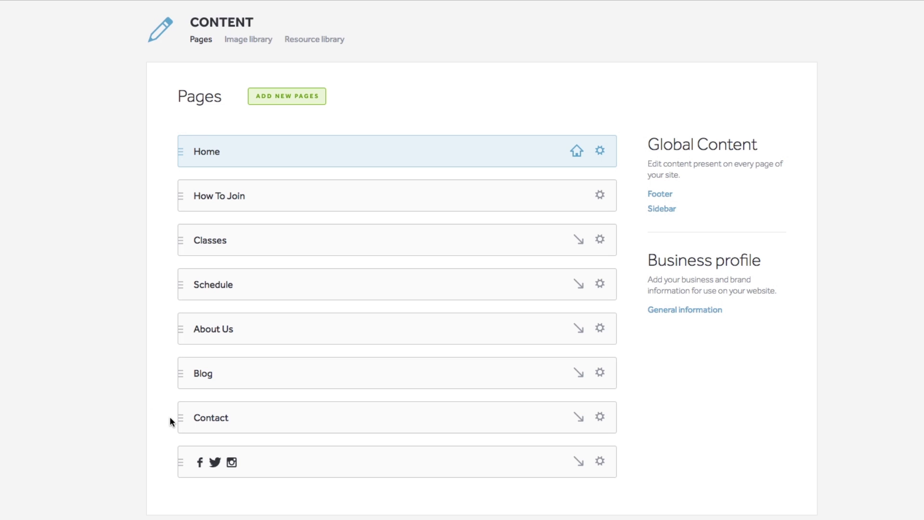
pyautogui.click(203, 420)
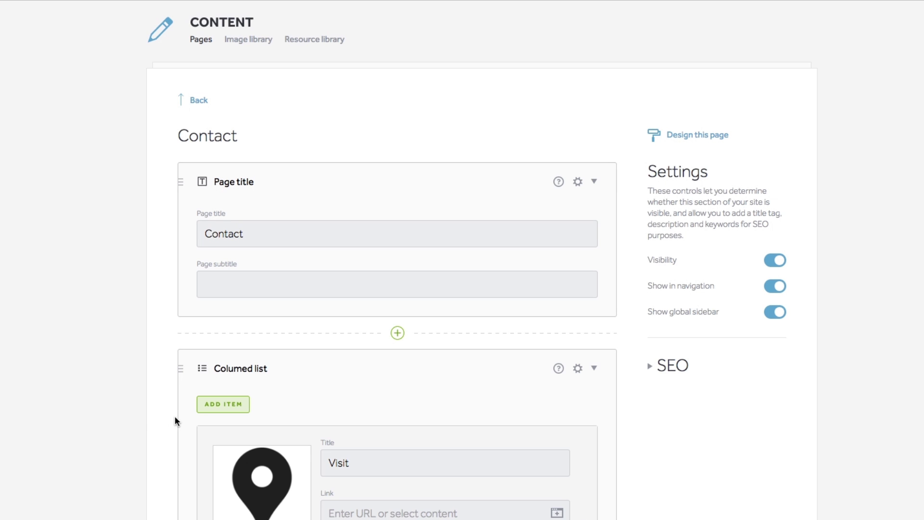
pyautogui.scroll(-3, 125, 410)
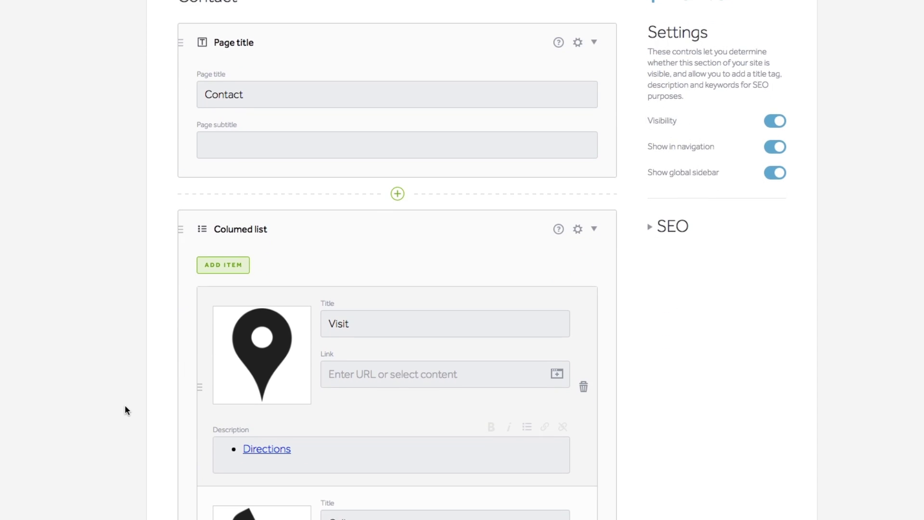
pyautogui.scroll(-3, 126, 406)
pyautogui.scroll(-2, 126, 408)
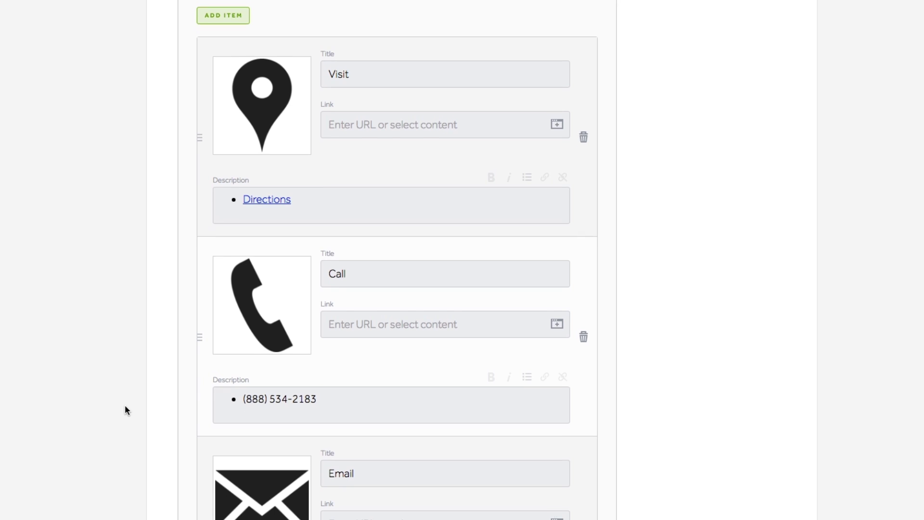
pyautogui.scroll(-1, 125, 407)
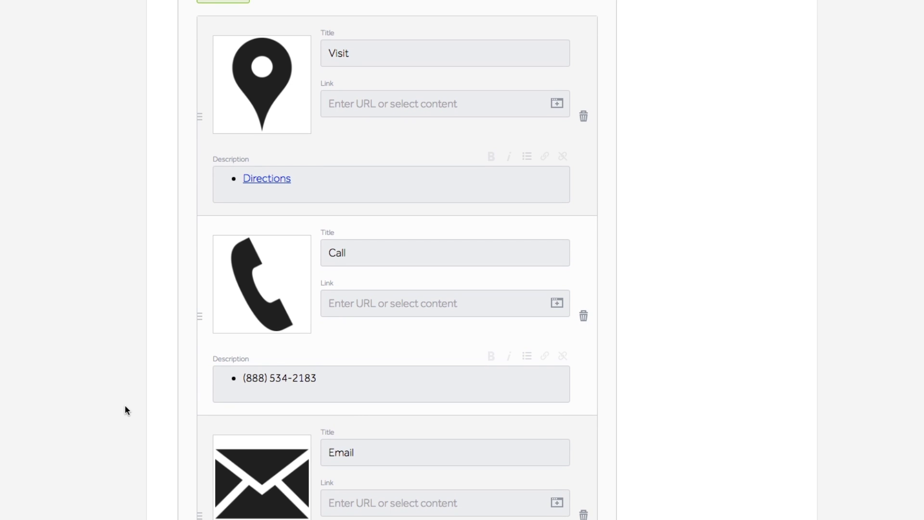
pyautogui.scroll(-8, 125, 405)
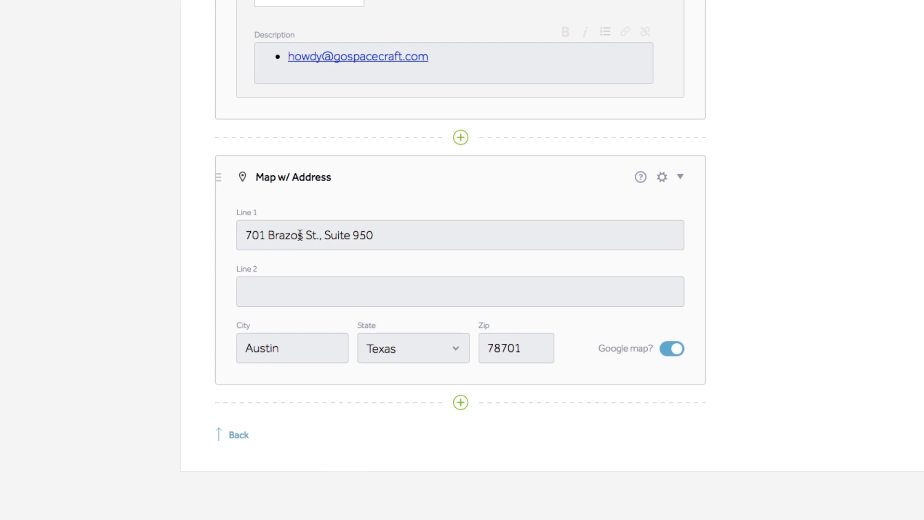
pyautogui.moveTo(319, 236); pyautogui.dragTo(139, 233)
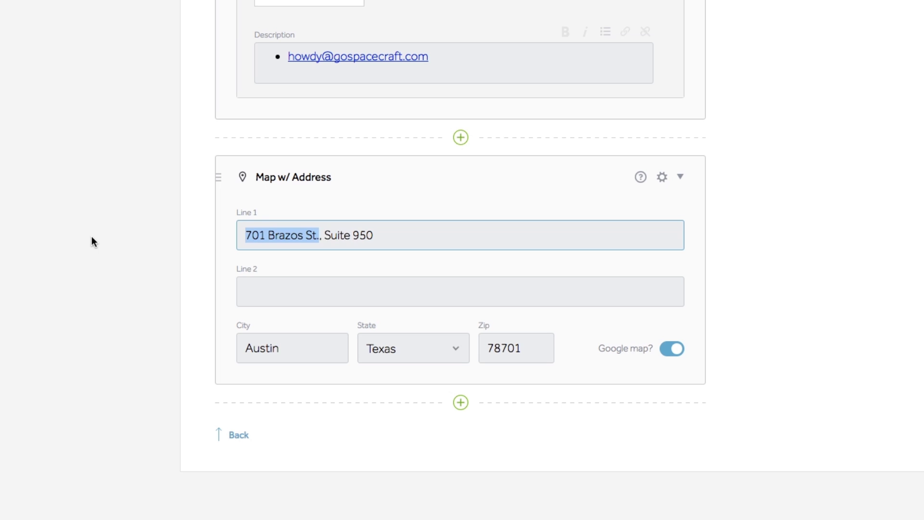
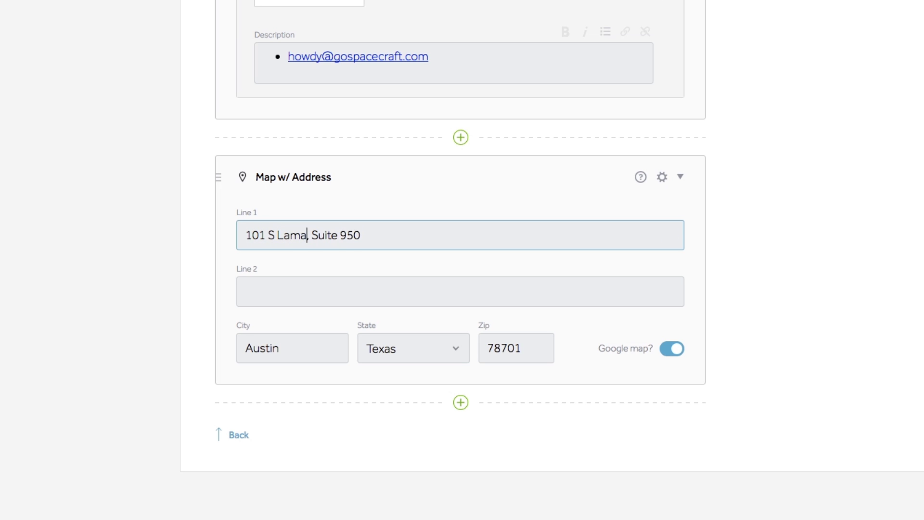
pyautogui.moveTo(371, 236); pyautogui.dragTo(311, 234)
pyautogui.press('BackSpace')
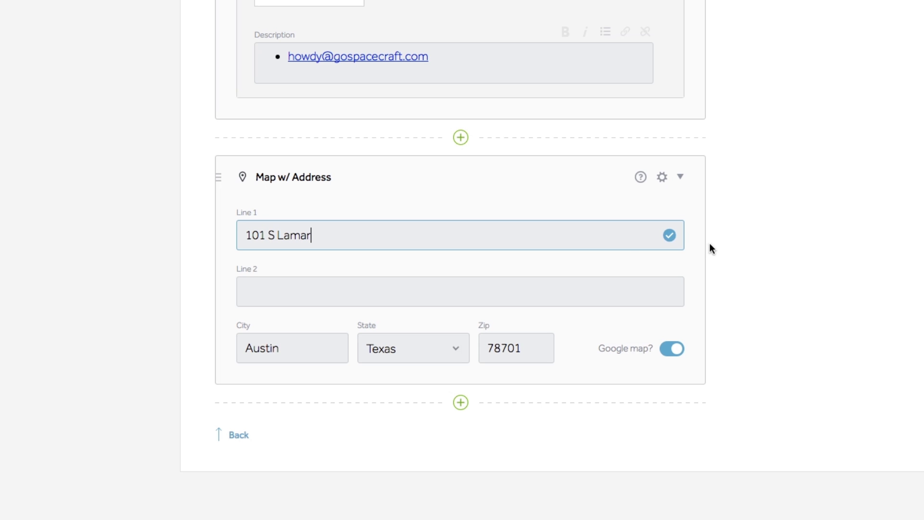
pyautogui.click(725, 245)
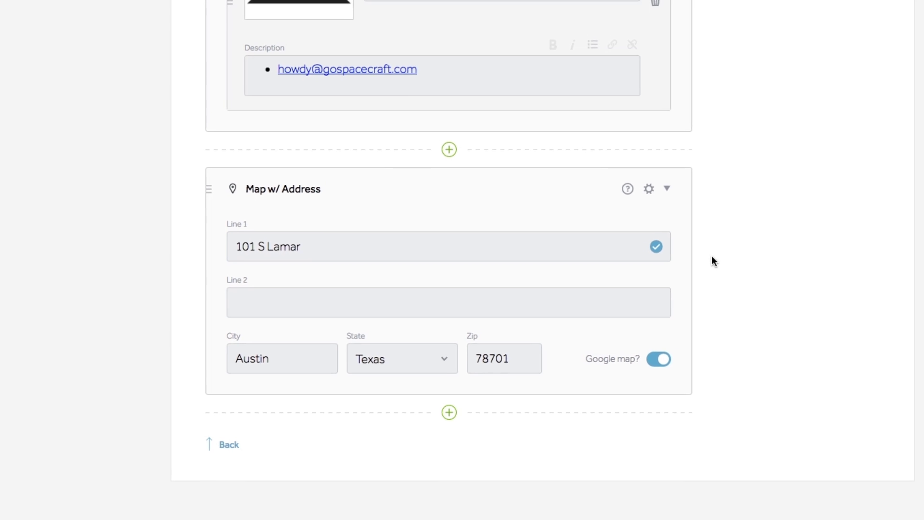
pyautogui.scroll(15, 711, 256)
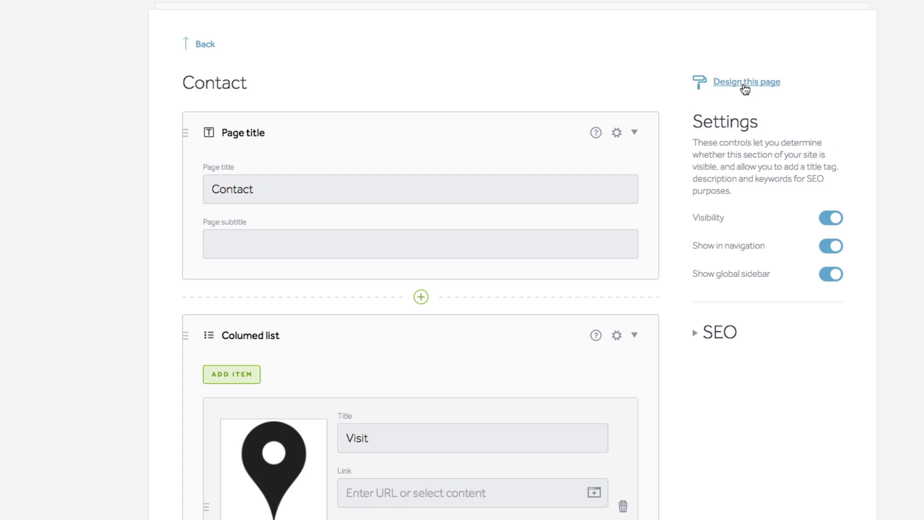
# - Preview the Contact page in the designer to check the contact cards and relocated map
pyautogui.click(744, 82)
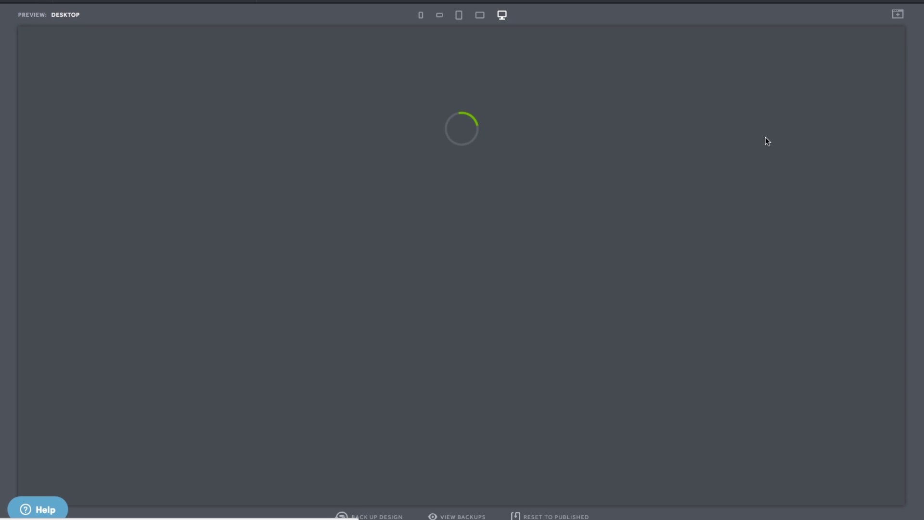
pyautogui.scroll(-1, 838, 191)
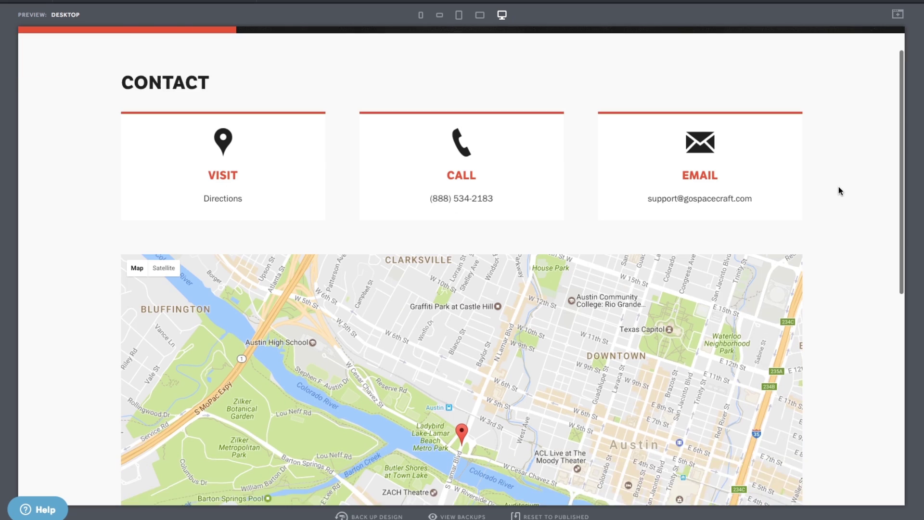
pyautogui.scroll(-4, 838, 191)
pyautogui.scroll(1, 838, 191)
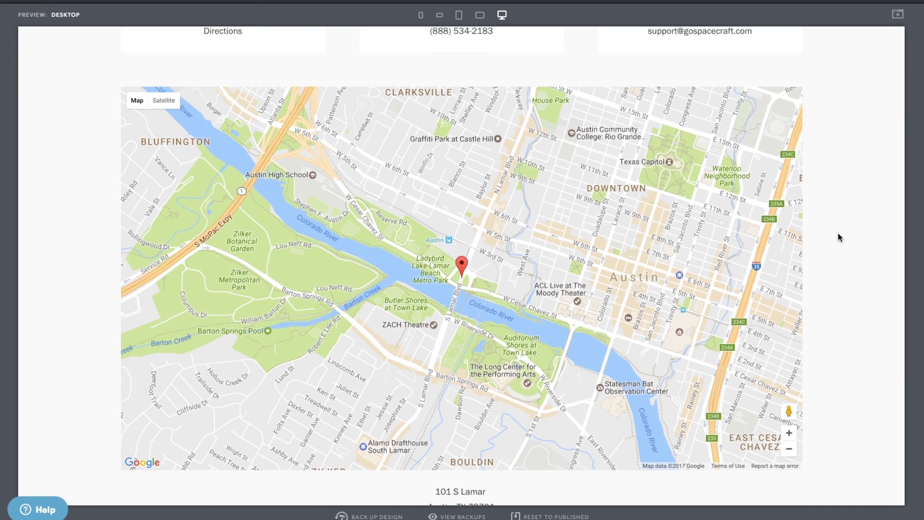
pyautogui.scroll(5, 817, 226)
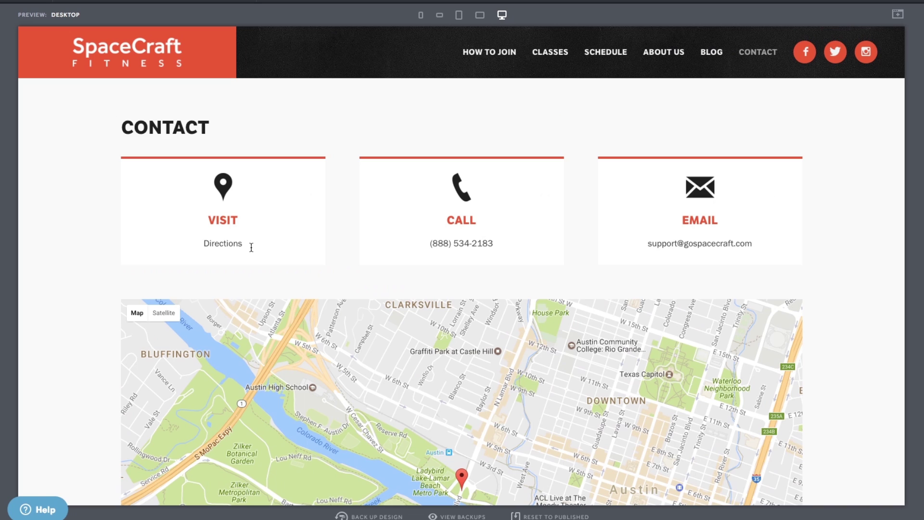
pyautogui.moveTo(251, 247); pyautogui.dragTo(176, 240)
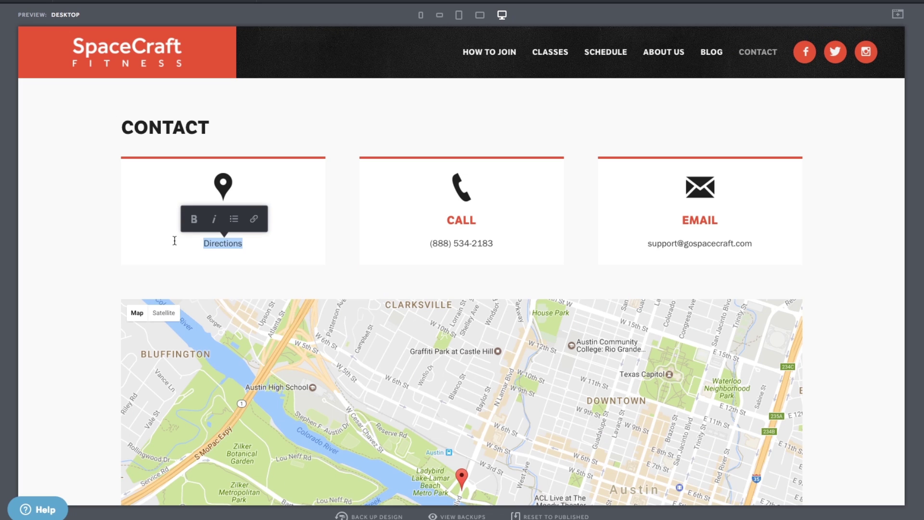
pyautogui.click(254, 219)
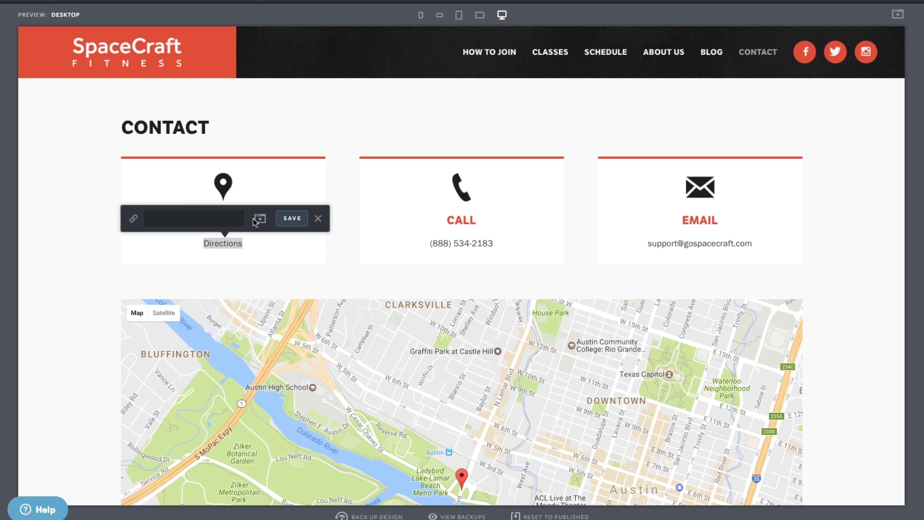
pyautogui.click(199, 217)
pyautogui.write('http')
pyautogui.write('://mapdirections.c')
pyautogui.write('om/238974')
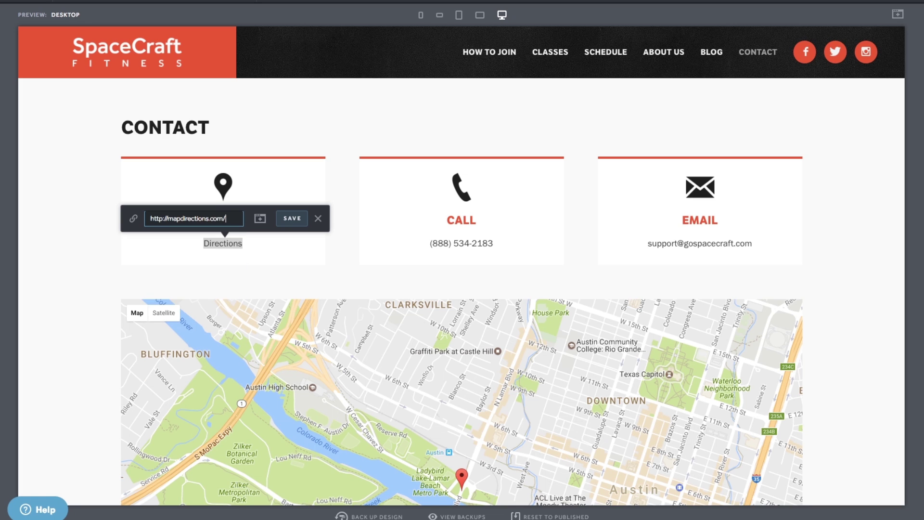
pyautogui.click(292, 218)
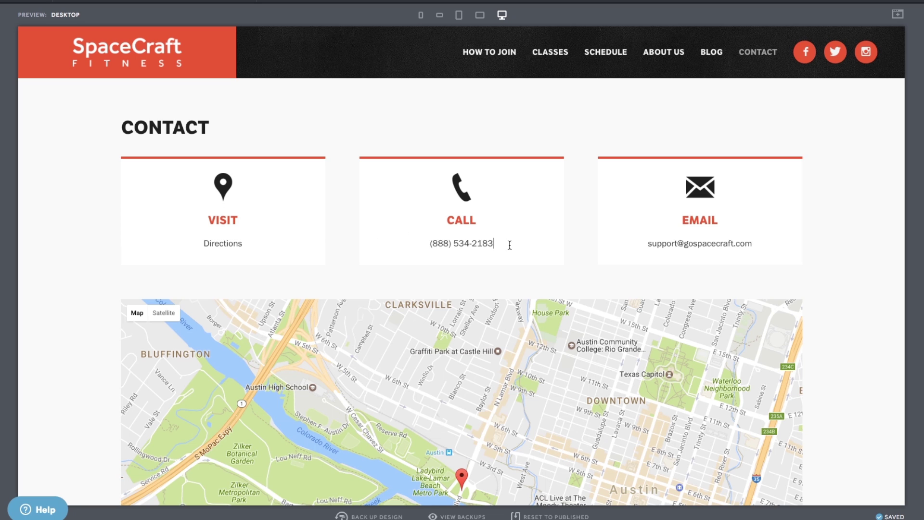
# - Replace the phone number and email address with the gym's contact details
pyautogui.moveTo(509, 243); pyautogui.dragTo(407, 240)
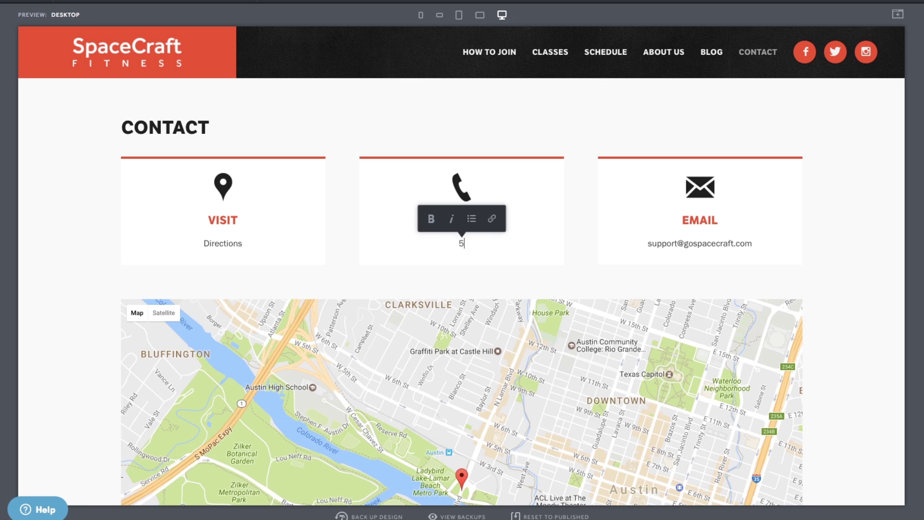
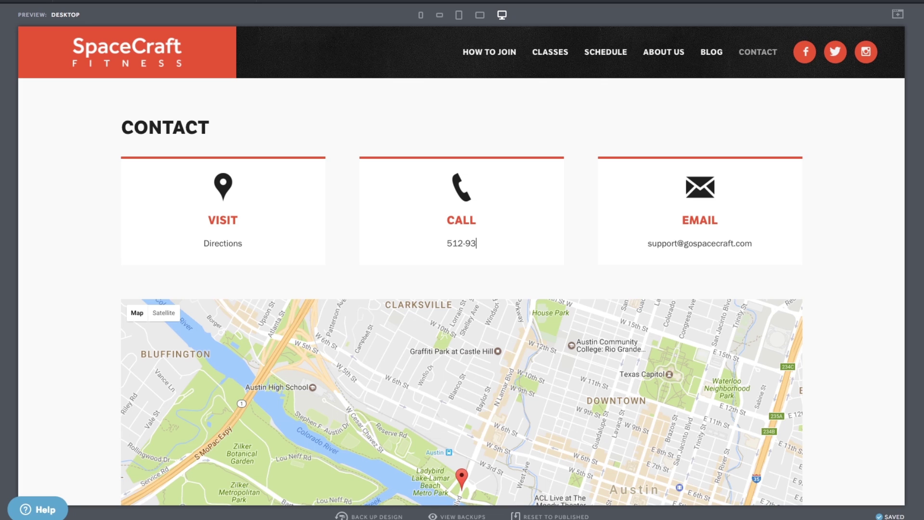
pyautogui.moveTo(762, 244); pyautogui.dragTo(622, 244)
pyautogui.write('hello')
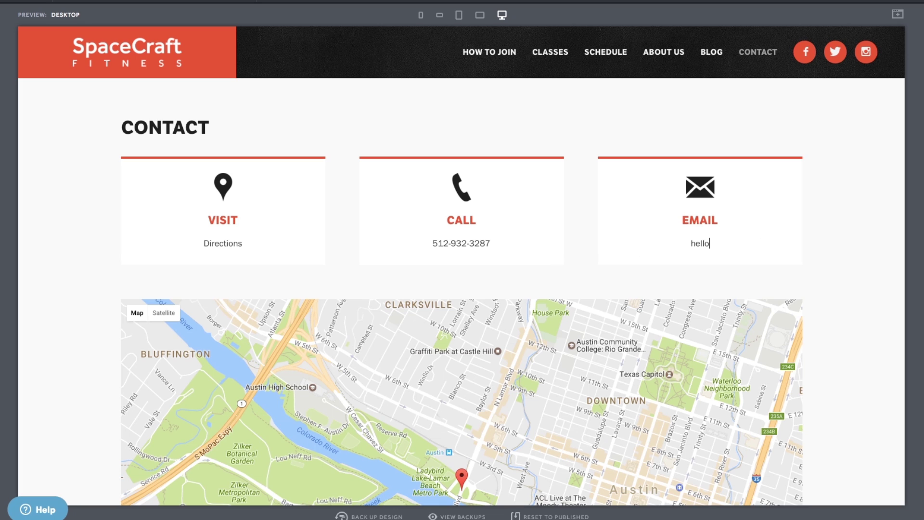
pyautogui.write('@mywebsite.com')
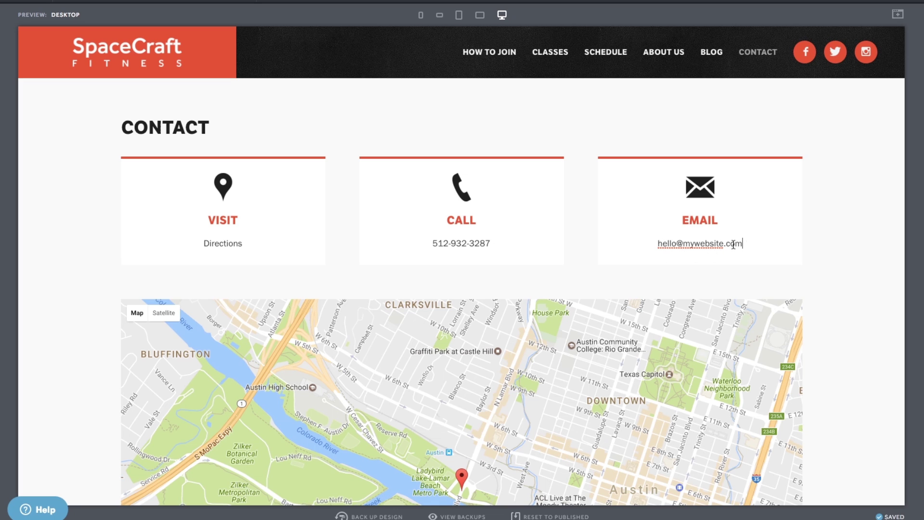
# - Turn the email address into a mailto: link to that address
pyautogui.moveTo(743, 244); pyautogui.dragTo(625, 239)
pyautogui.hotkey('ctrl', 'c')
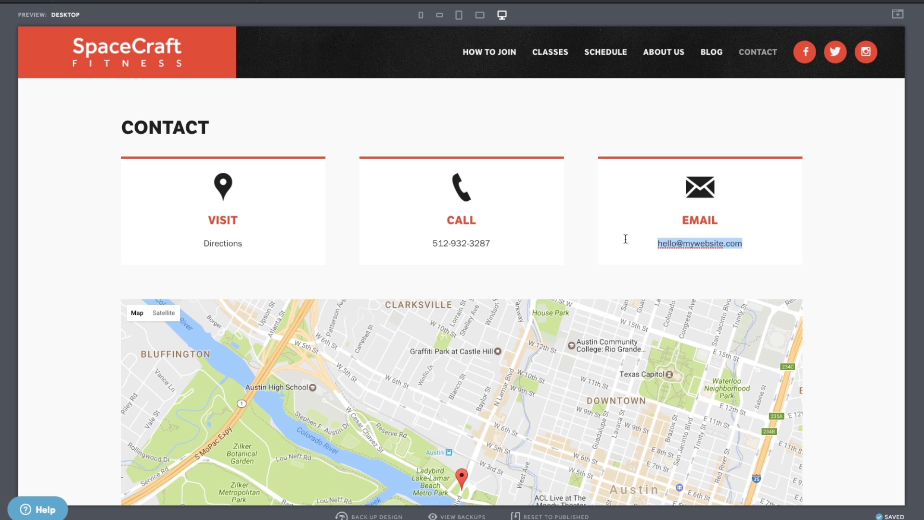
pyautogui.click(730, 221)
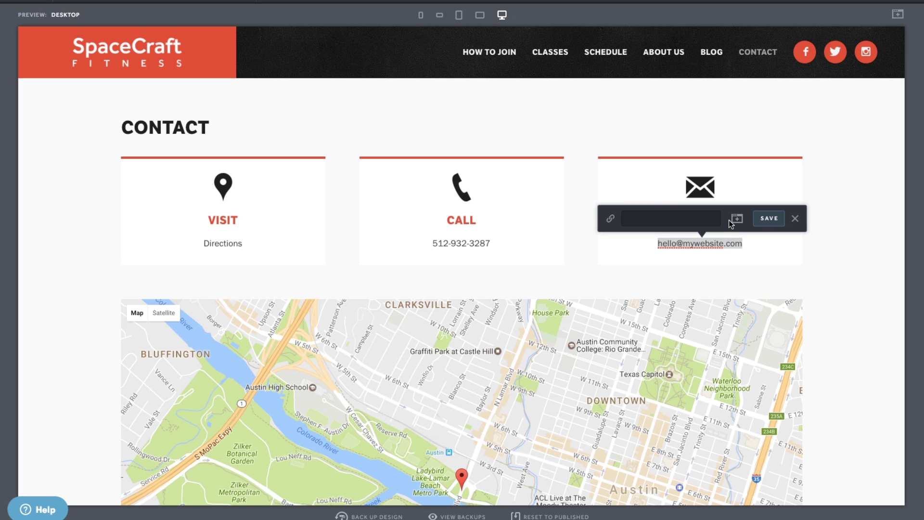
pyautogui.click(714, 219)
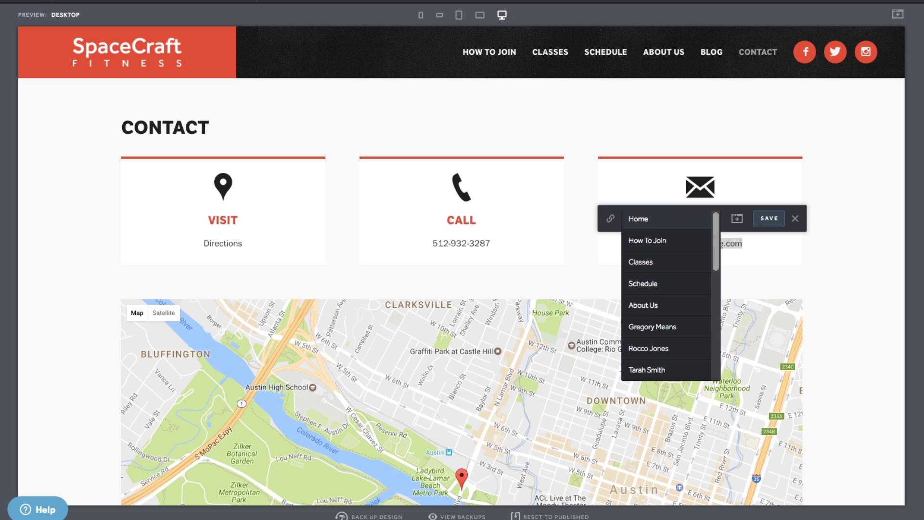
pyautogui.write('mailto:')
pyautogui.hotkey('ctrl', 'v')
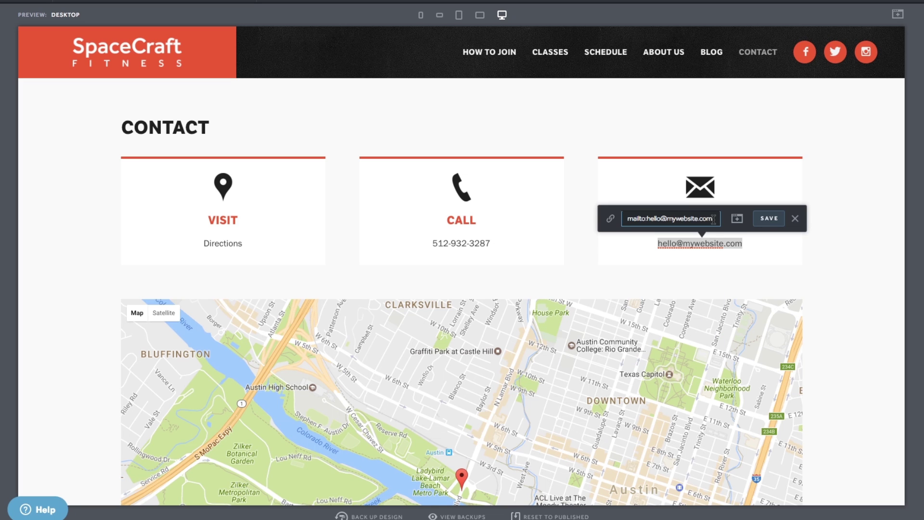
pyautogui.click(768, 218)
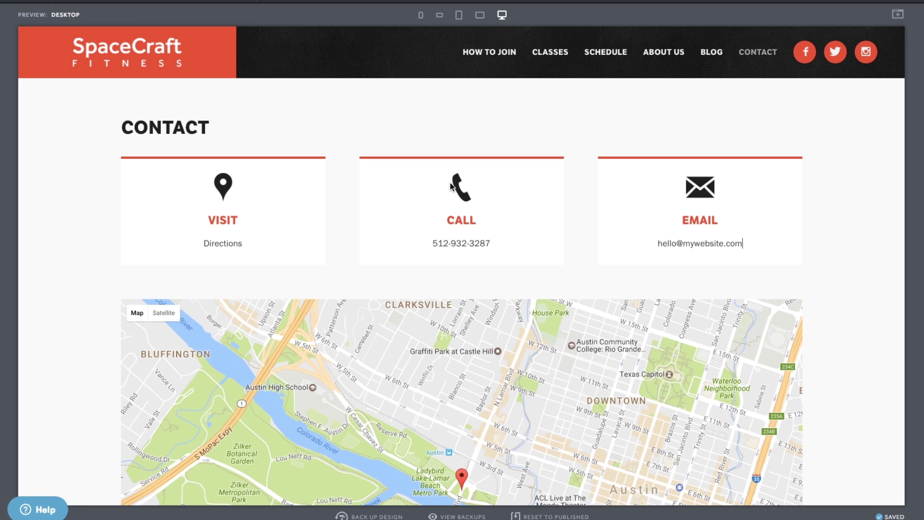
pyautogui.click(204, 127)
# - Add ' US' to the CONTACT heading and return to the Content Pages list
pyautogui.write('US')
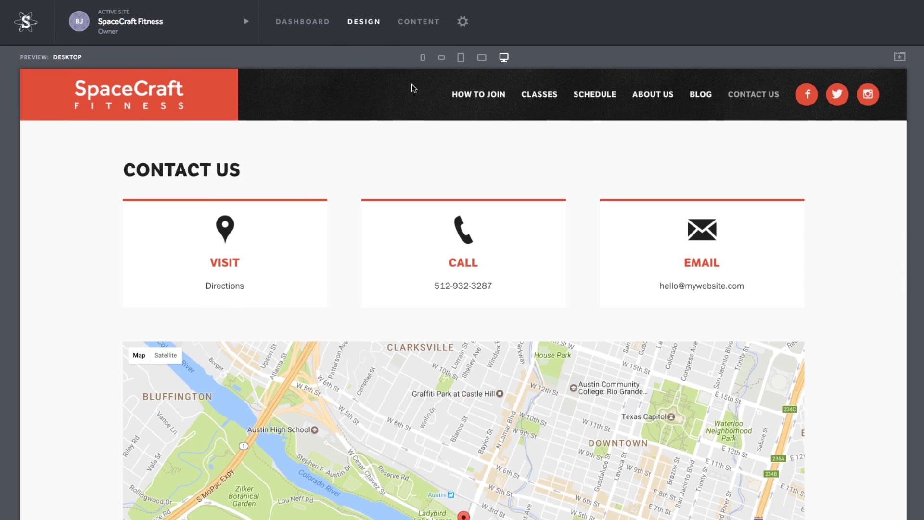
pyautogui.click(413, 25)
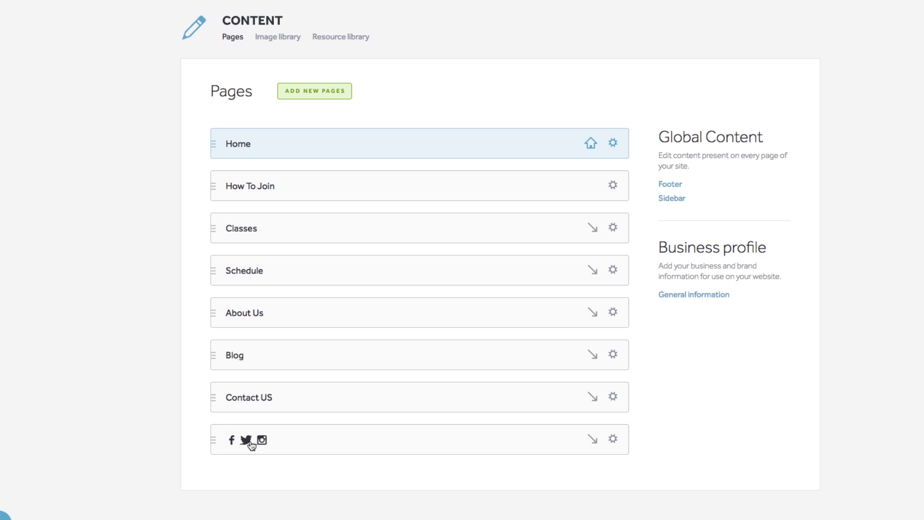
# - Change the social icons item's Facebook, Twitter and Instagram handles to spacecraft_fitness, then return to Pages
pyautogui.click(250, 441)
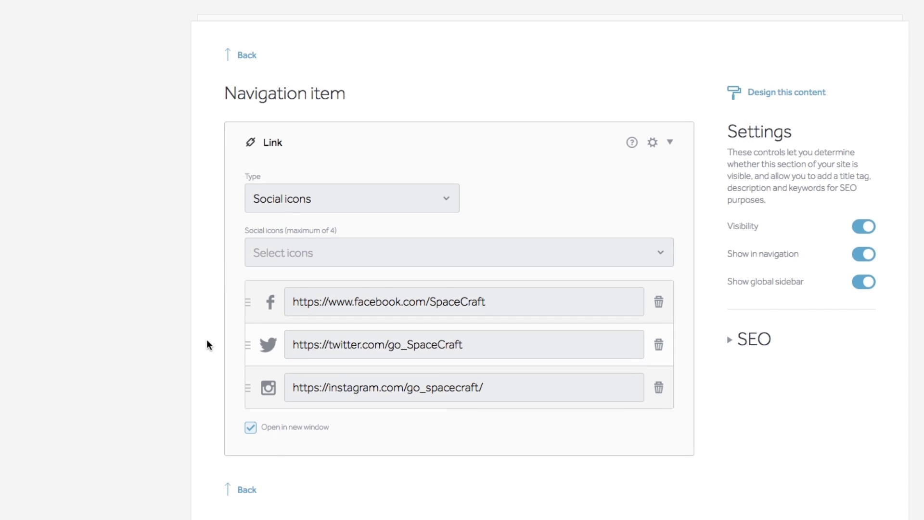
pyautogui.click(660, 252)
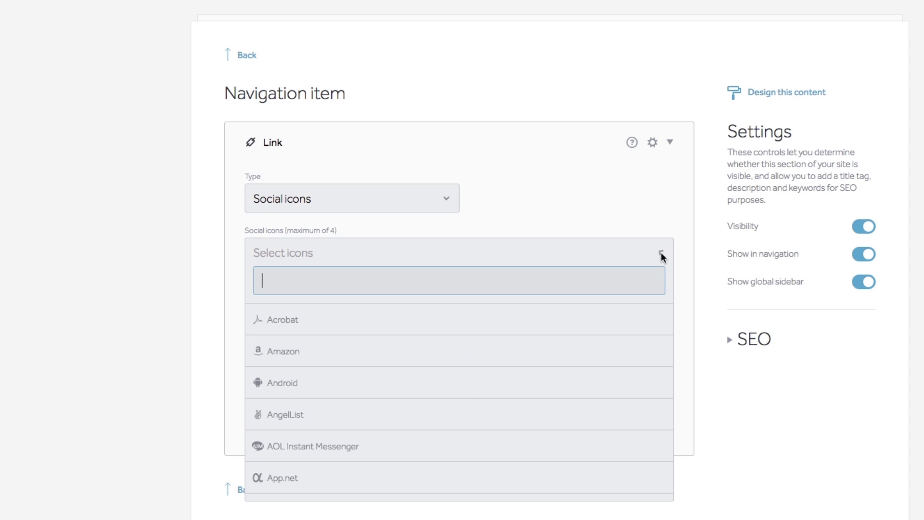
pyautogui.click(682, 255)
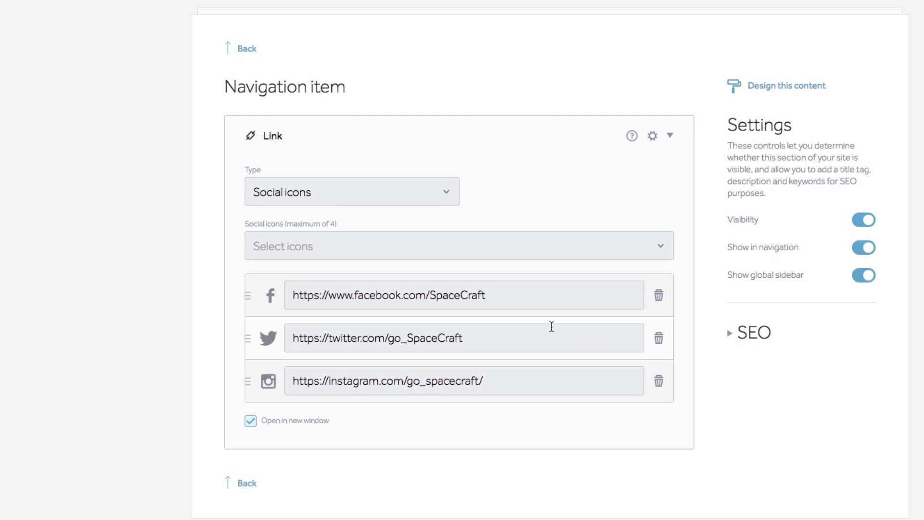
pyautogui.moveTo(519, 300); pyautogui.dragTo(429, 297)
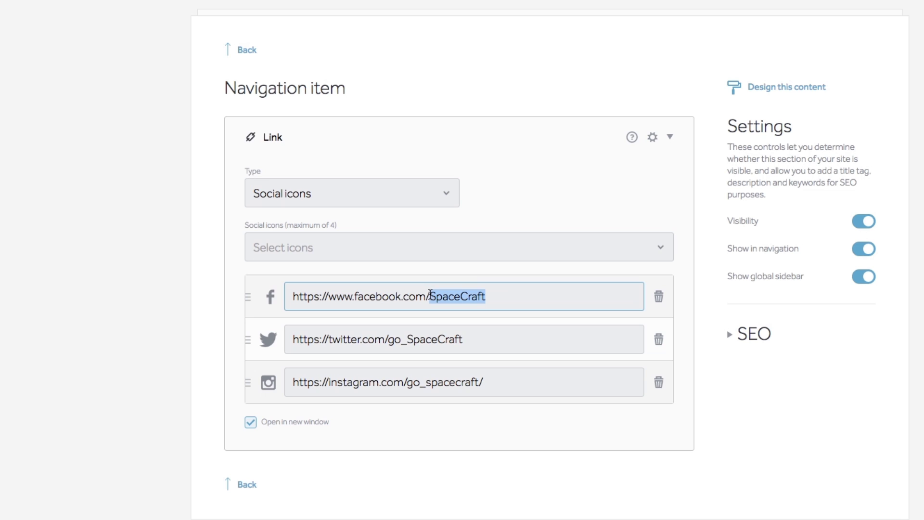
pyautogui.write('spa')
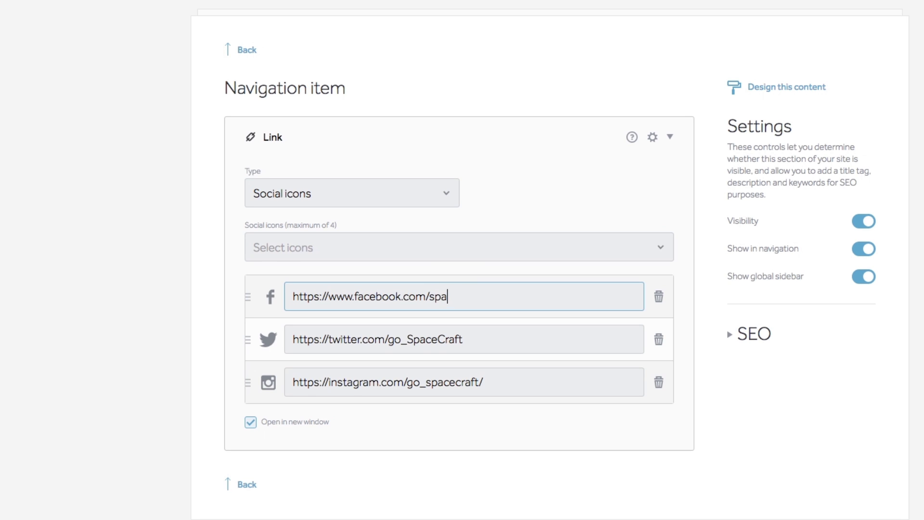
pyautogui.write('cecraft_fitness')
pyautogui.moveTo(463, 339); pyautogui.dragTo(387, 339)
pyautogui.write('spac')
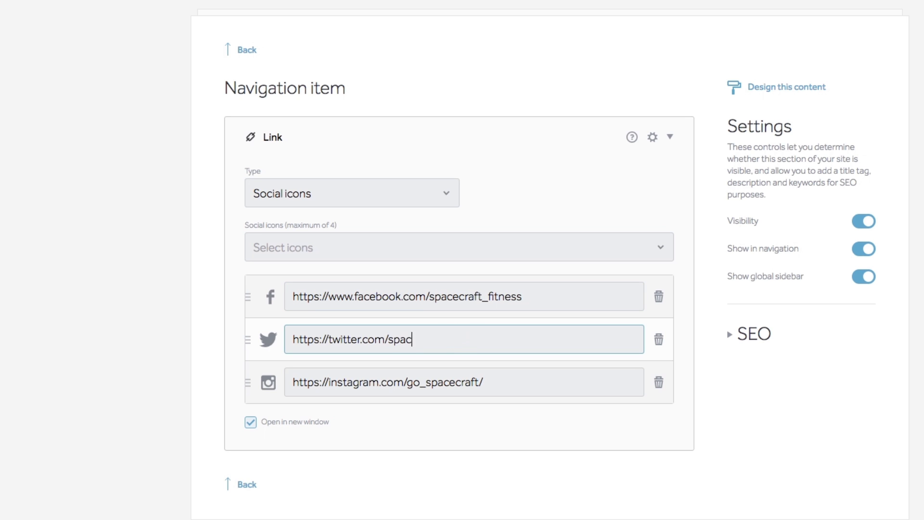
pyautogui.write('ecraft_fitness')
pyautogui.moveTo(485, 381); pyautogui.dragTo(408, 382)
pyautogui.write('spacecraft_f')
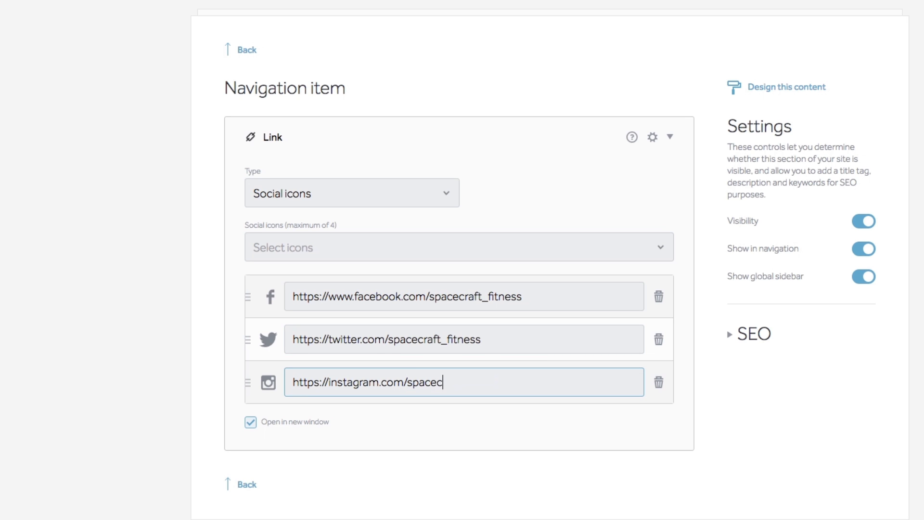
pyautogui.write('itness')
pyautogui.click(211, 390)
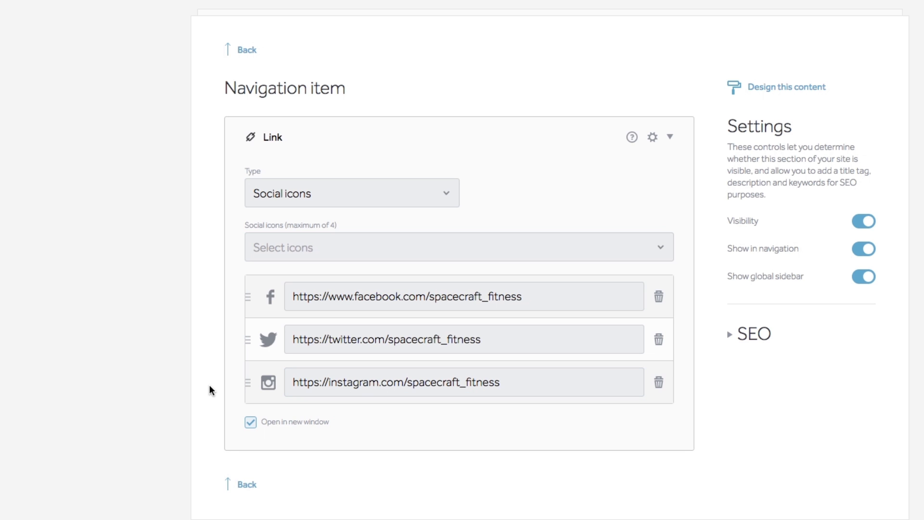
pyautogui.click(258, 149)
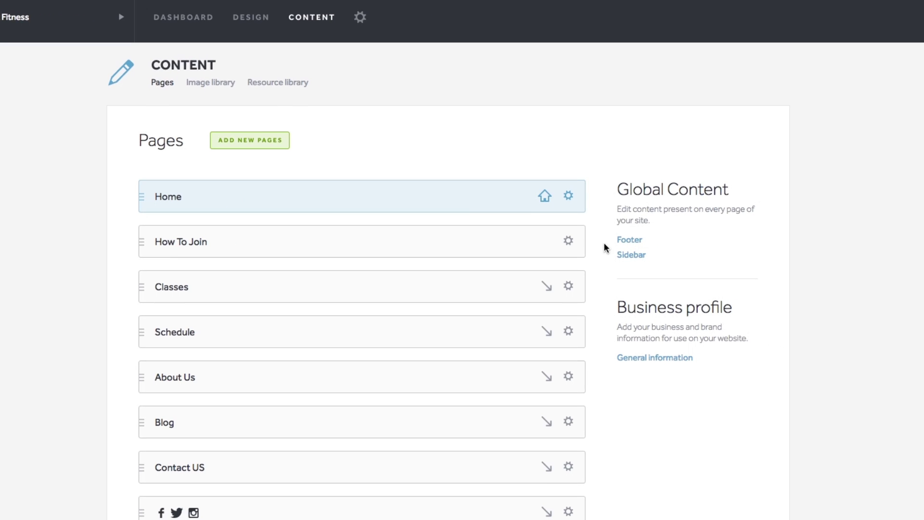
# - Replace the handle in the Footer's Facebook, Twitter and Instagram URLs with spacecraft_fitness
pyautogui.click(624, 243)
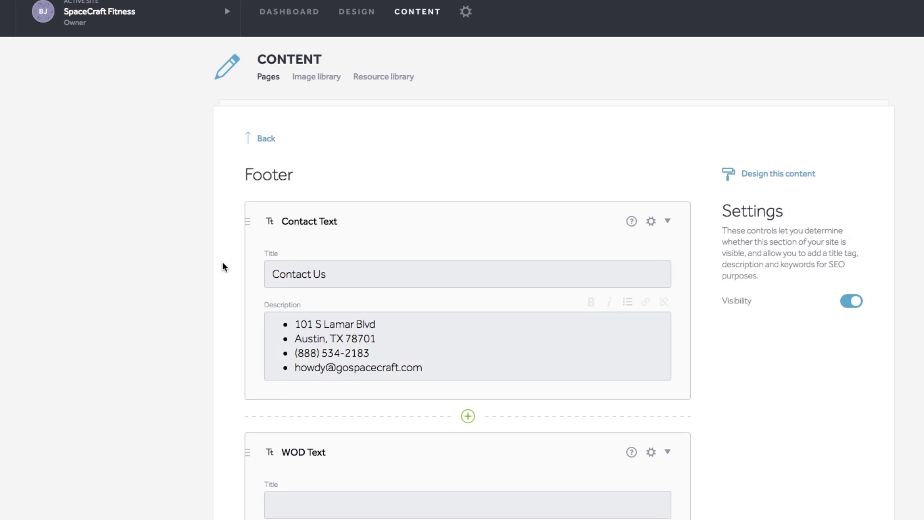
pyautogui.scroll(-7, 223, 264)
pyautogui.scroll(-5, 222, 266)
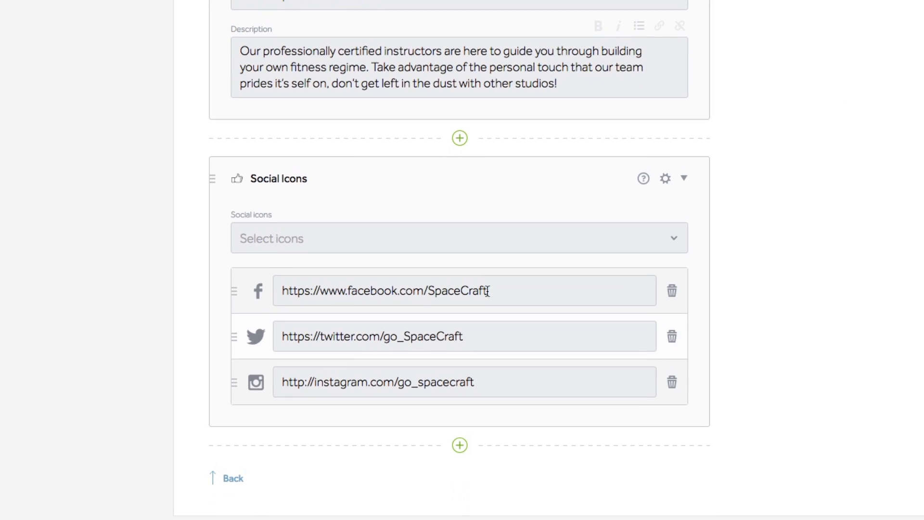
pyautogui.moveTo(487, 290); pyautogui.dragTo(427, 290)
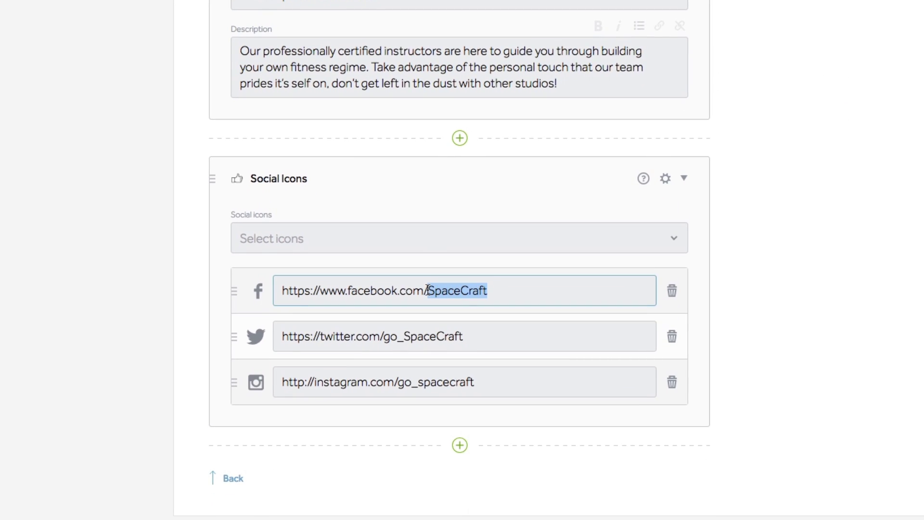
pyautogui.write('spacecraft')
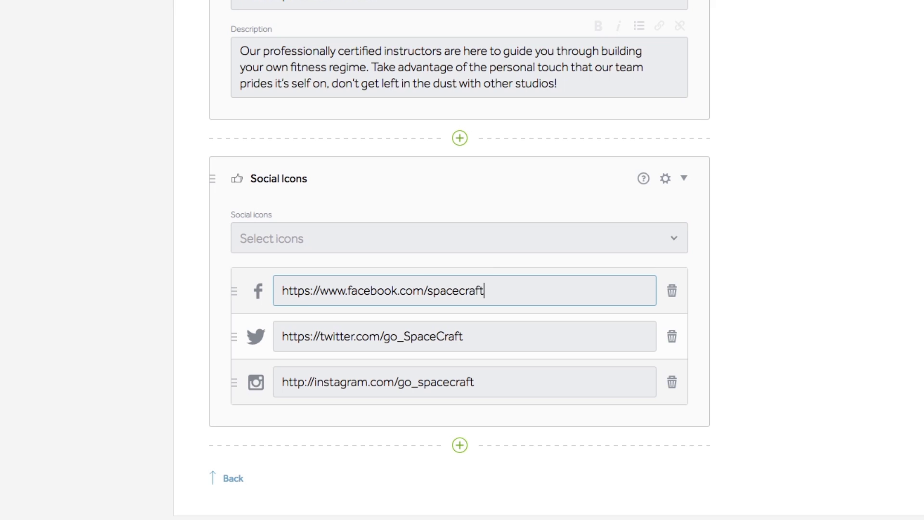
pyautogui.write('_fitness')
pyautogui.moveTo(469, 337); pyautogui.dragTo(385, 336)
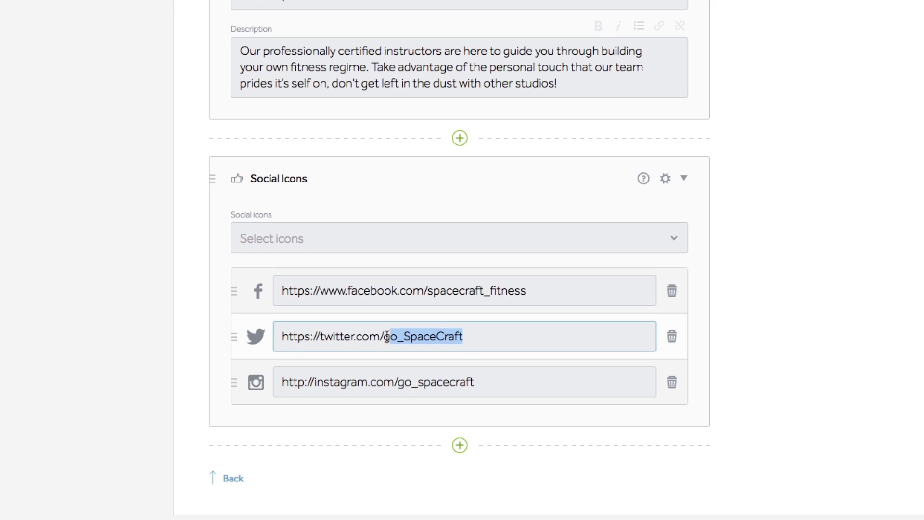
pyautogui.write('spacecr')
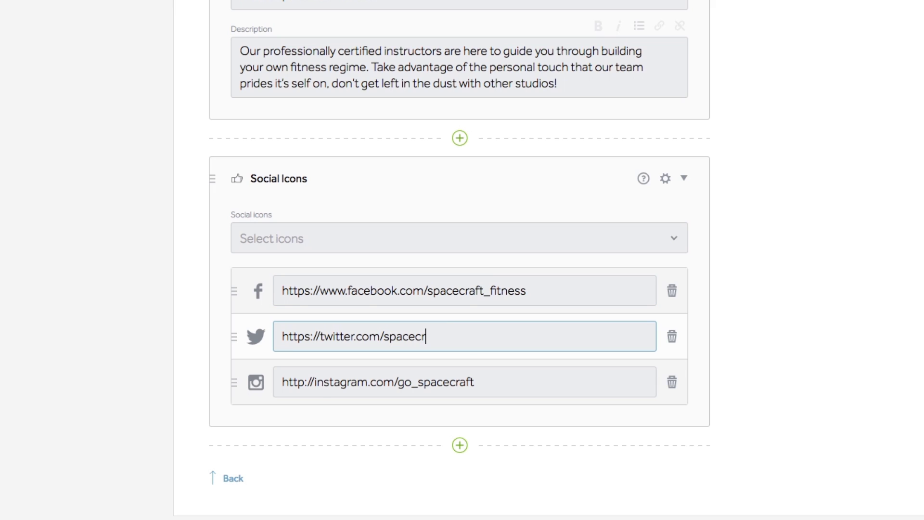
pyautogui.write('aft_fitness')
pyautogui.press('Tab')
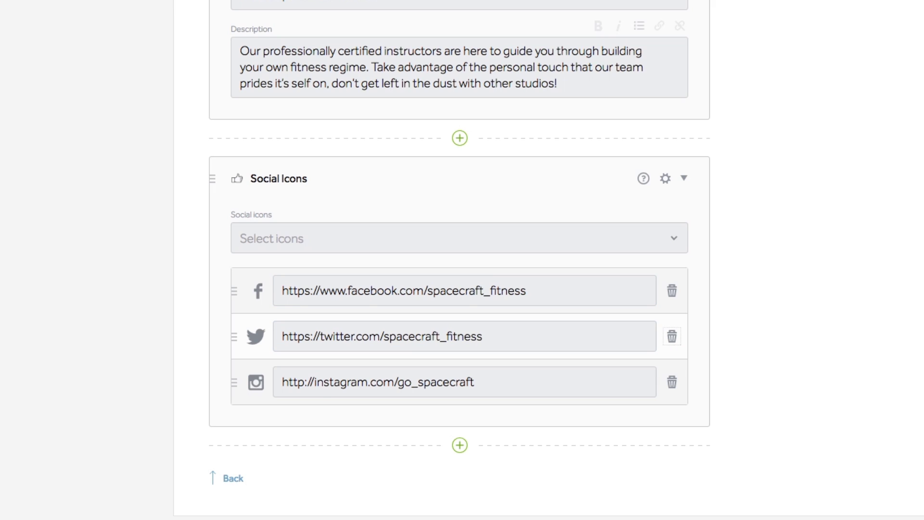
pyautogui.moveTo(524, 392); pyautogui.dragTo(393, 385)
pyautogui.write('spacecraf')
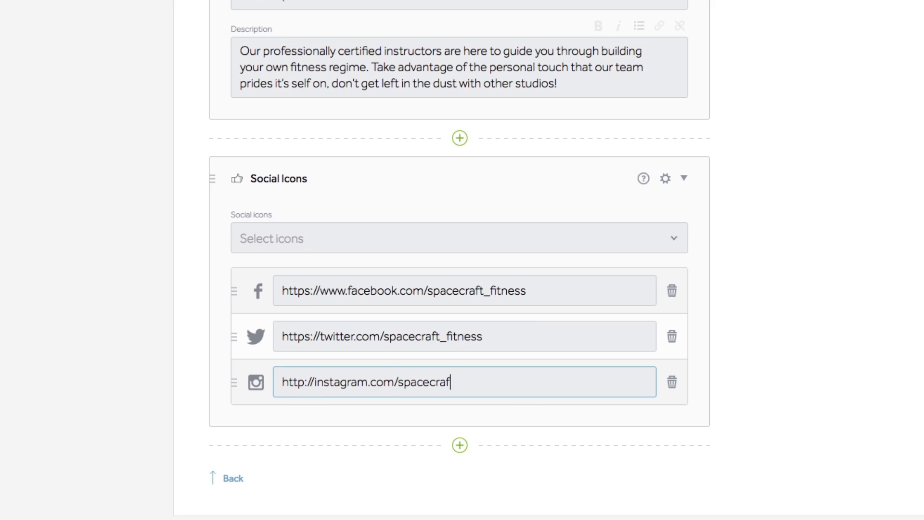
pyautogui.write('t_fitness')
pyautogui.click(136, 236)
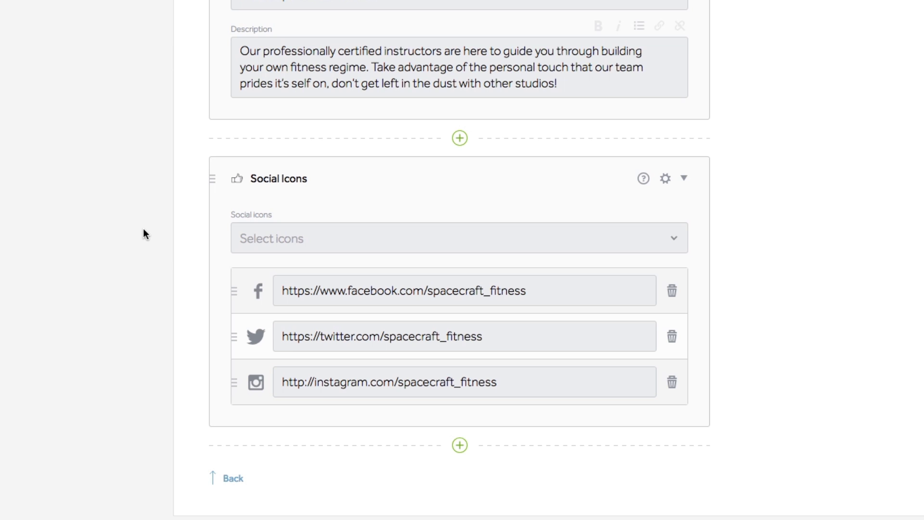
pyautogui.scroll(10, 199, 265)
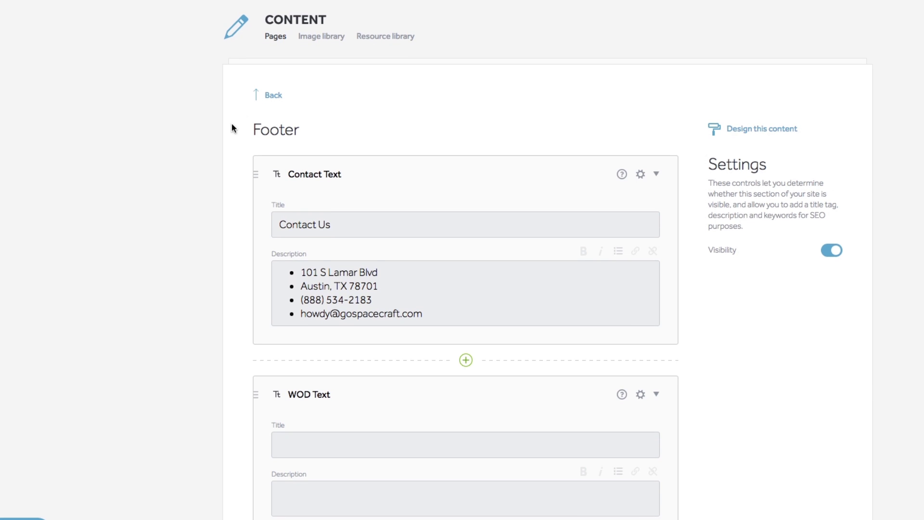
# - Back on the Pages list, switch off page visibility for Classes and How To Join
pyautogui.click(272, 95)
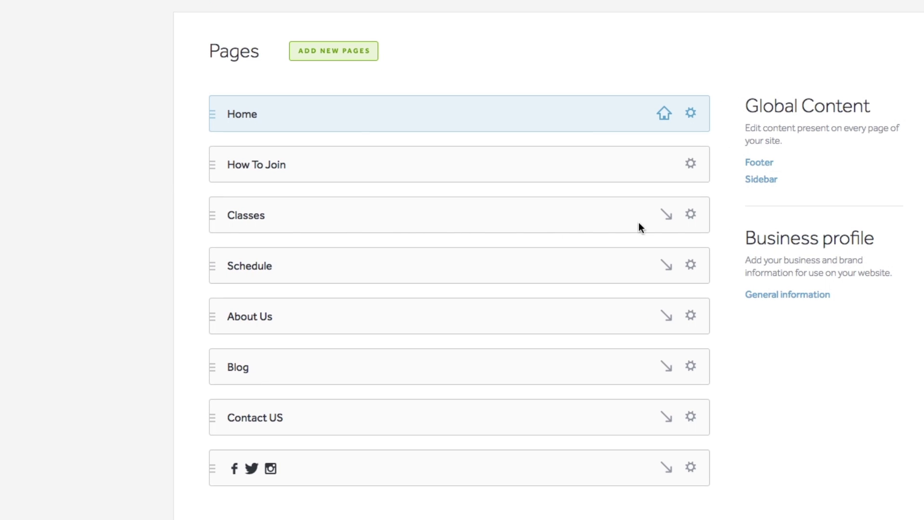
pyautogui.click(691, 213)
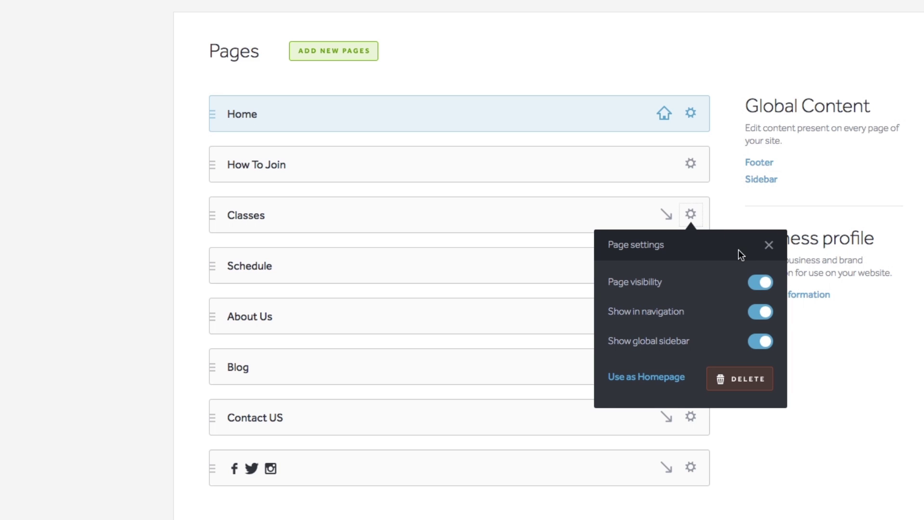
pyautogui.click(759, 282)
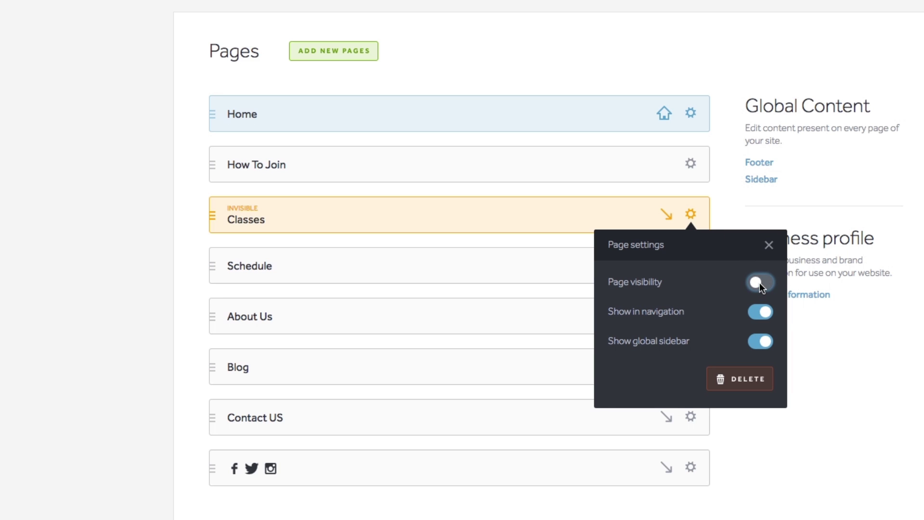
pyautogui.click(737, 194)
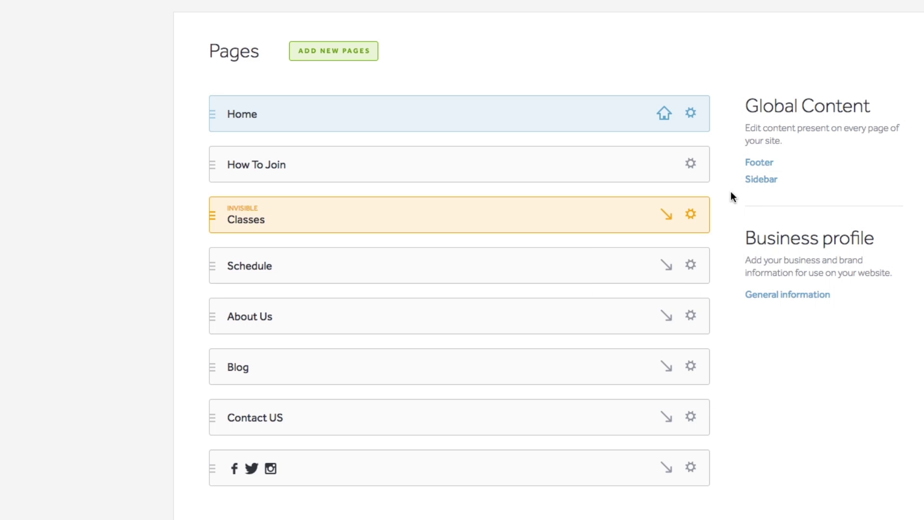
pyautogui.click(691, 165)
pyautogui.click(757, 232)
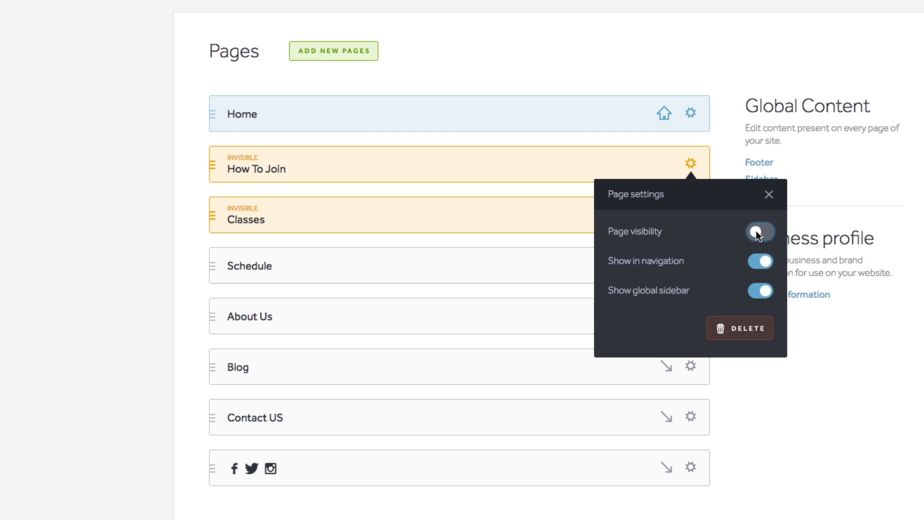
pyautogui.click(725, 160)
# - Switch off page visibility for the Blog page
pyautogui.scroll(-1, 721, 313)
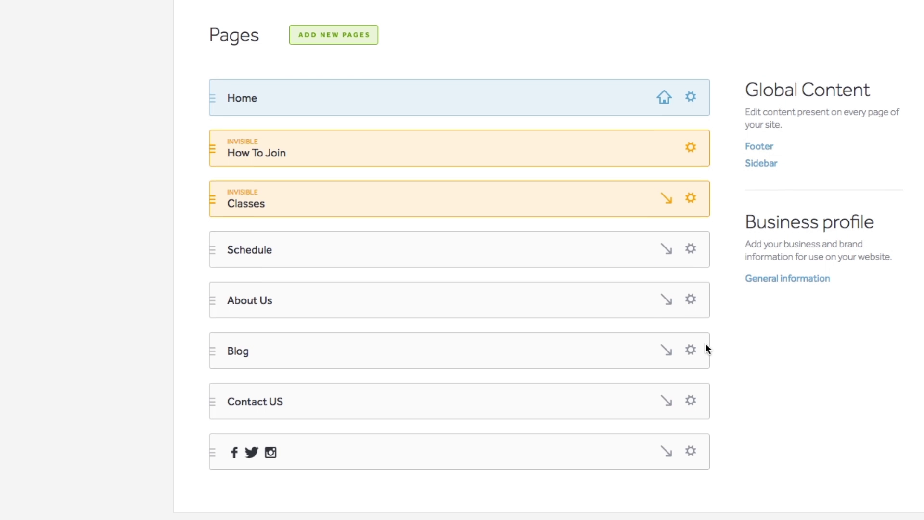
pyautogui.click(693, 312)
pyautogui.scroll(-1, 707, 332)
pyautogui.click(762, 368)
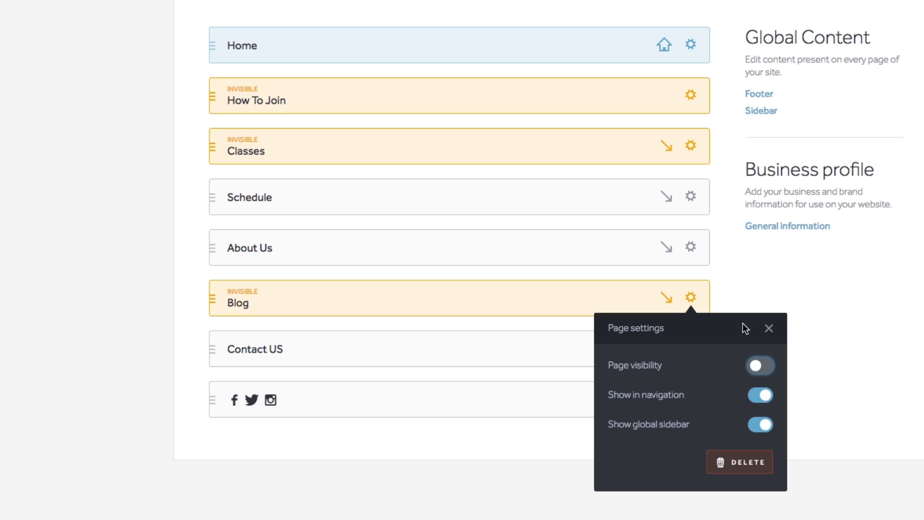
pyautogui.click(726, 258)
pyautogui.scroll(3, 716, 207)
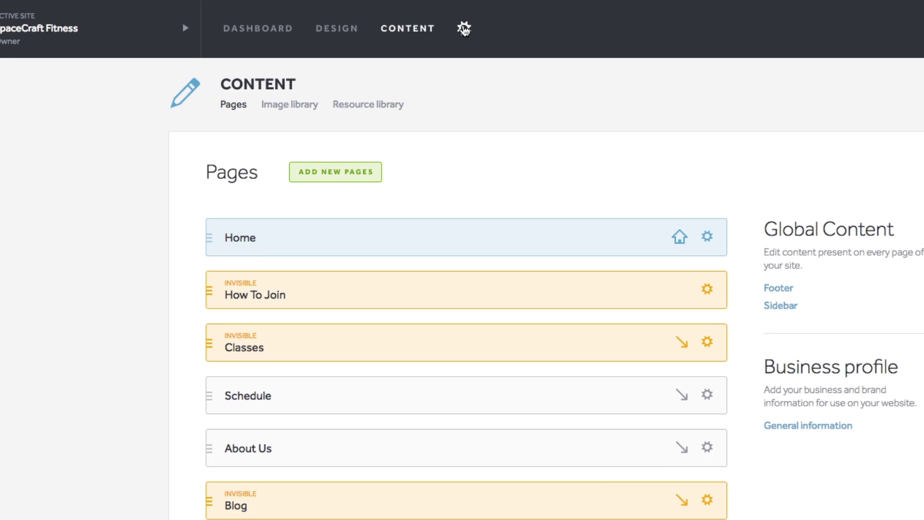
# - Add and save the 'fitness' subdomain in Settings > Domains, then publish the site
pyautogui.click(461, 40)
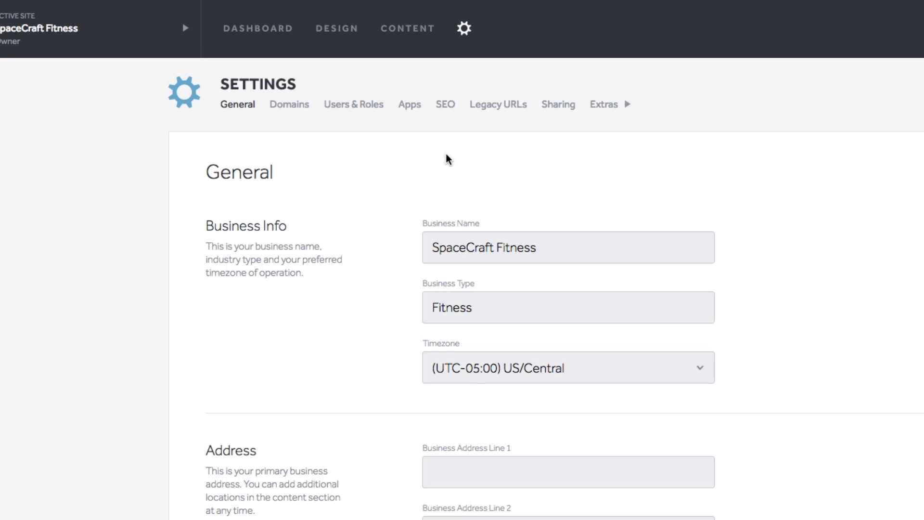
pyautogui.click(286, 110)
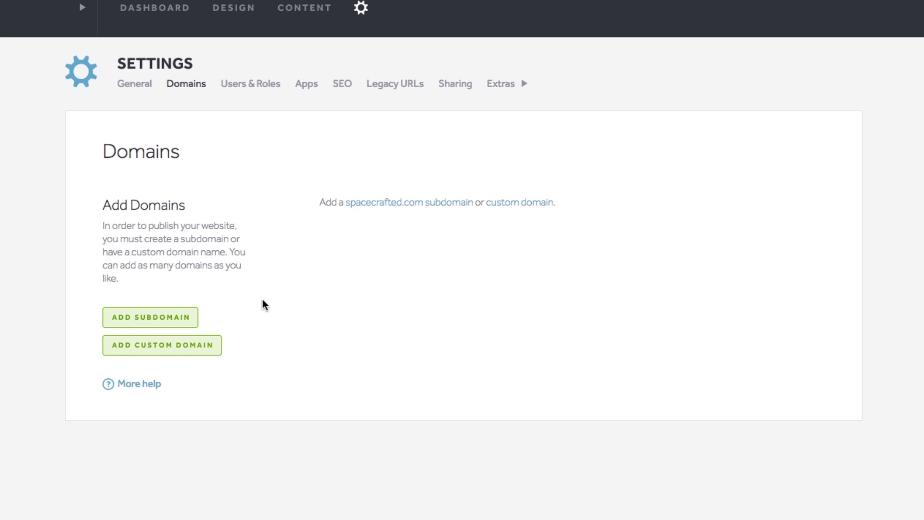
pyautogui.click(161, 318)
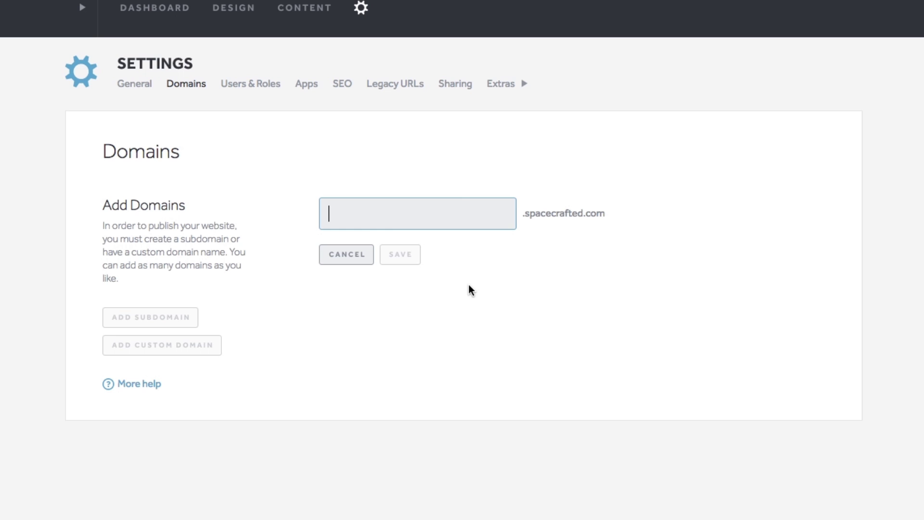
pyautogui.write('fitness')
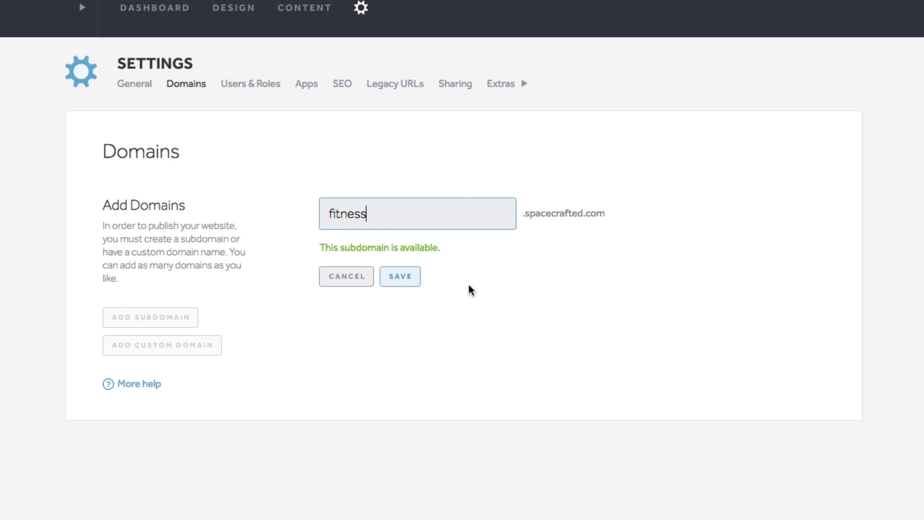
pyautogui.click(400, 277)
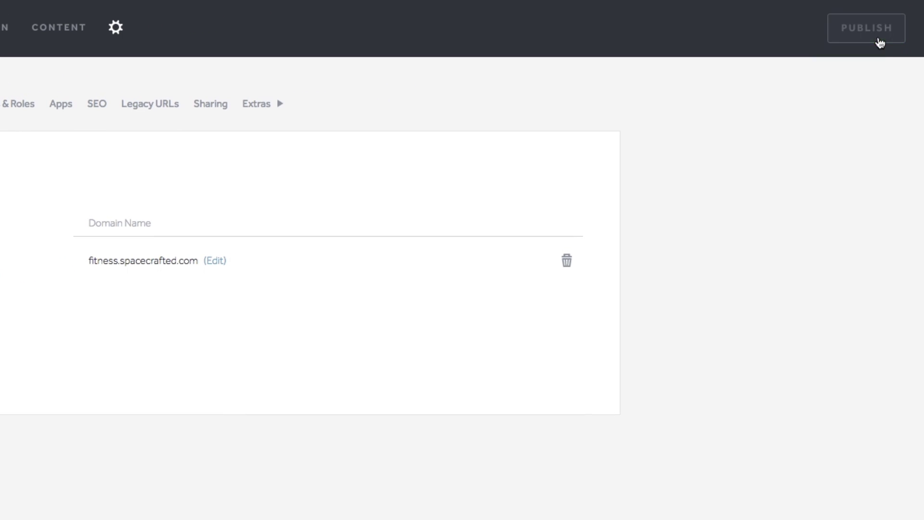
pyautogui.click(880, 39)
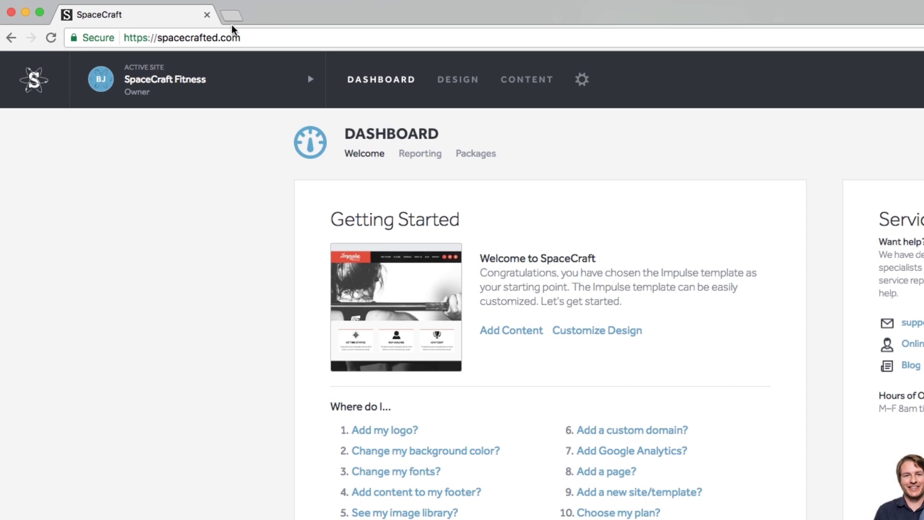
# - Load fitness.spacecrafted.com in a new tab and scroll through the live home page
pyautogui.click(231, 19)
pyautogui.write('fitness.spacecrafted.com')
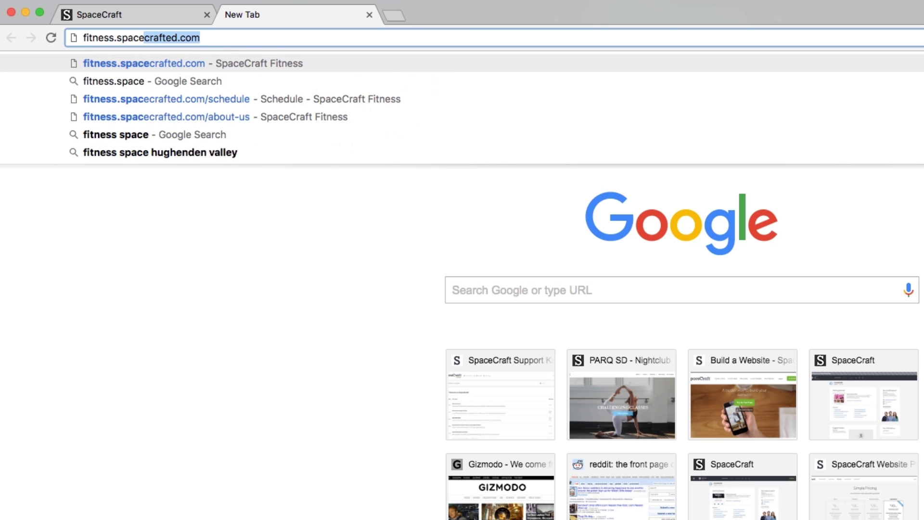
pyautogui.press('Return')
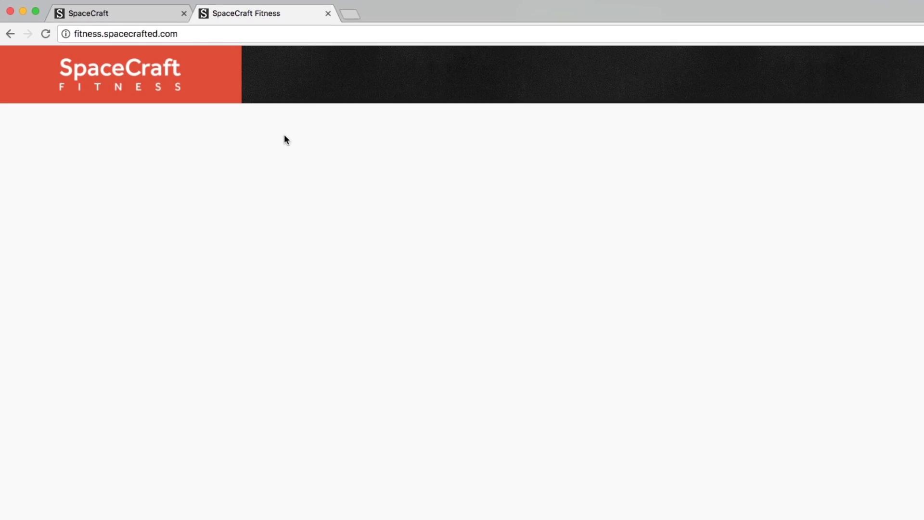
pyautogui.scroll(-6, 433, 230)
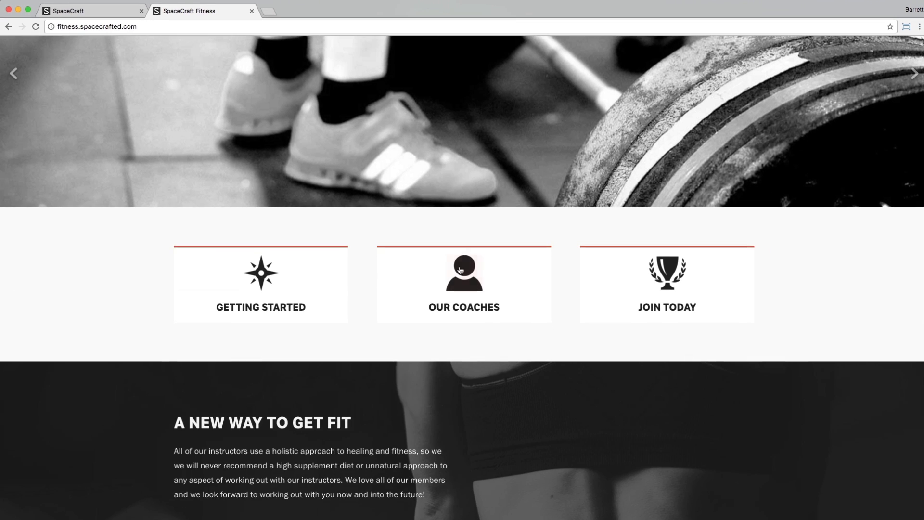
pyautogui.scroll(-5, 461, 270)
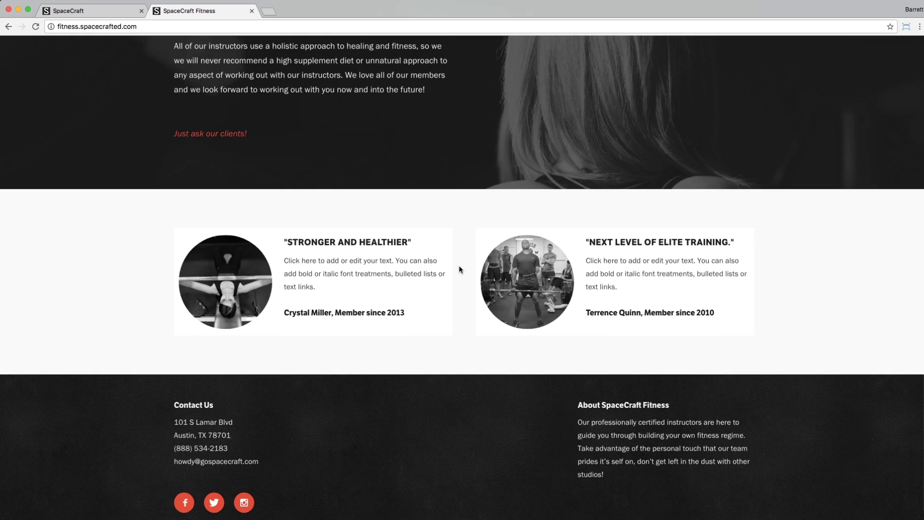
pyautogui.scroll(12, 459, 269)
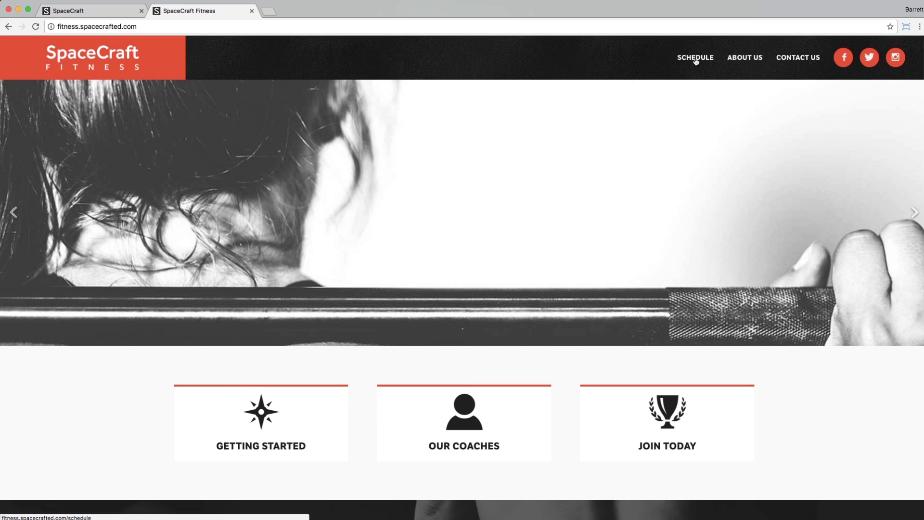
pyautogui.click(695, 58)
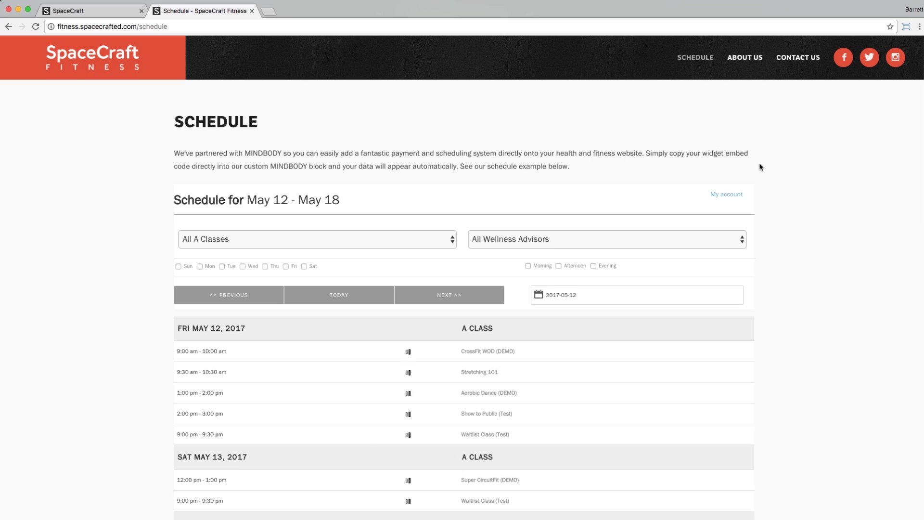
pyautogui.scroll(-4, 784, 177)
pyautogui.scroll(4, 784, 177)
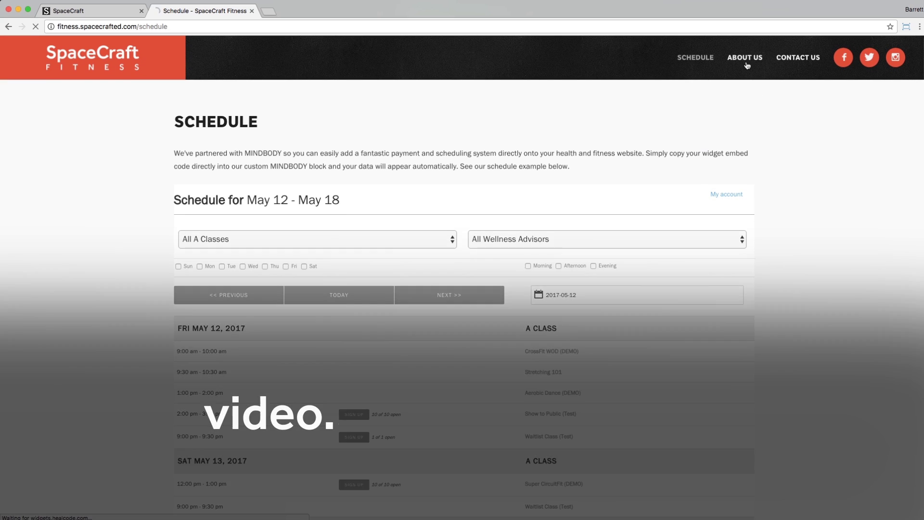
pyautogui.click(746, 61)
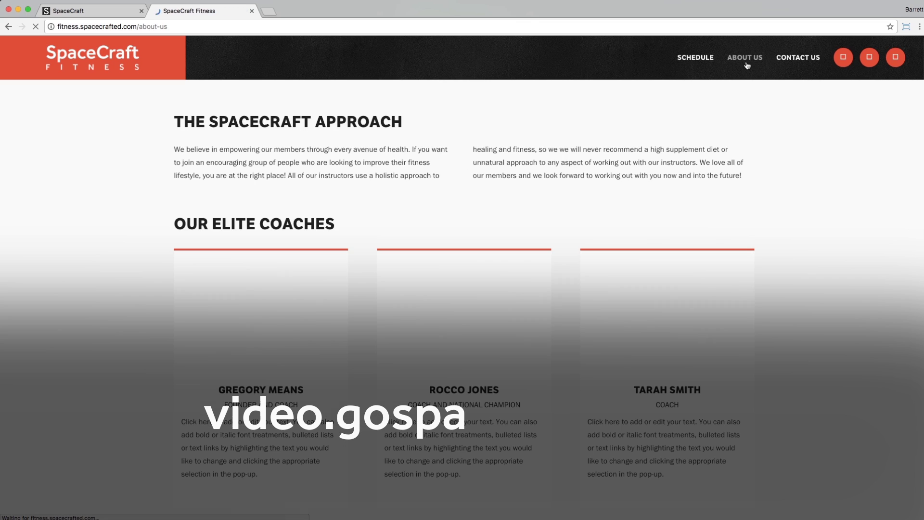
pyautogui.scroll(-4, 788, 185)
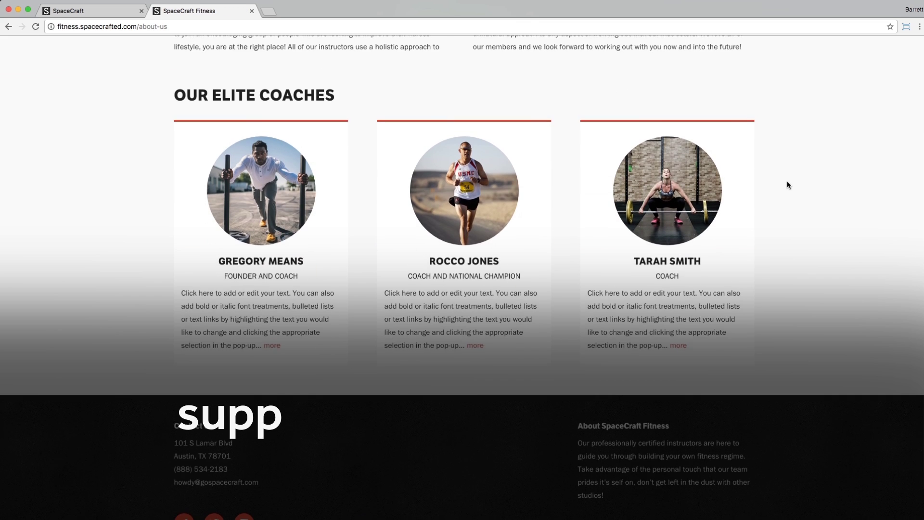
pyautogui.scroll(2, 787, 185)
pyautogui.scroll(2, 788, 185)
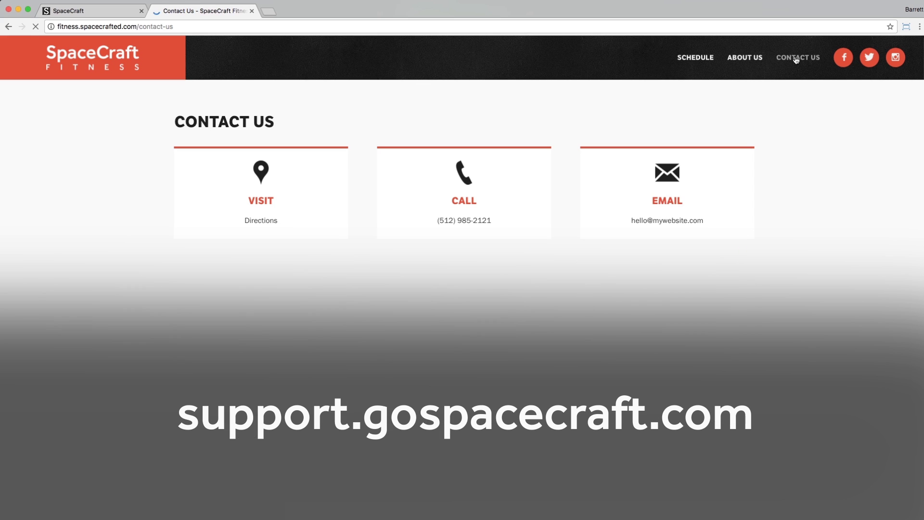
pyautogui.scroll(-5, 797, 149)
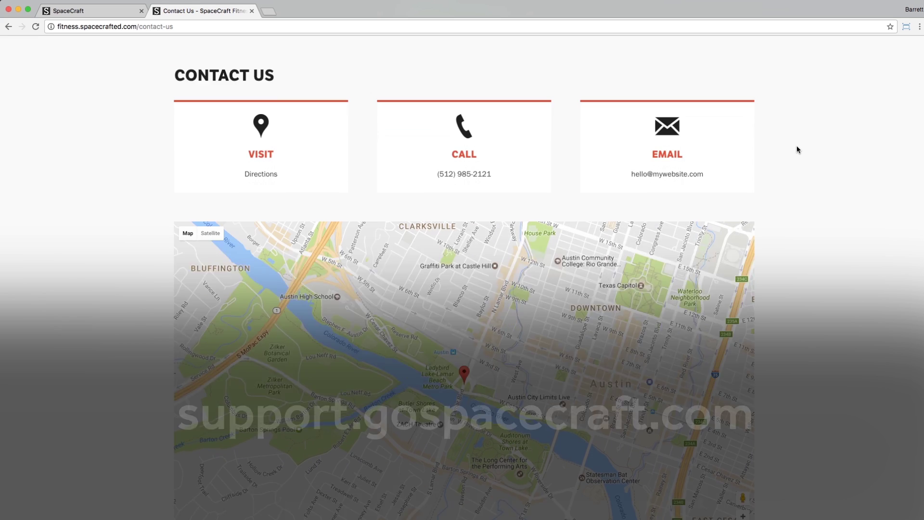
pyautogui.scroll(-1, 797, 149)
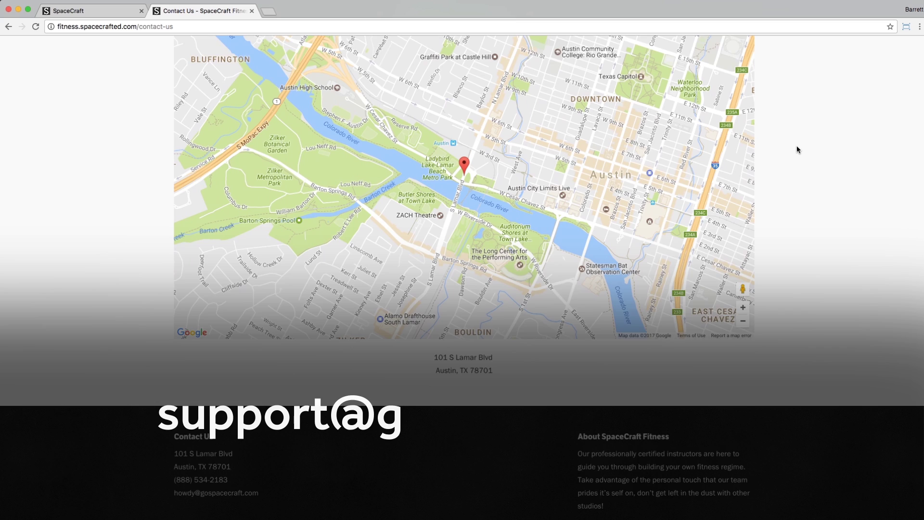
pyautogui.scroll(-1, 796, 149)
pyautogui.scroll(1, 797, 149)
pyautogui.scroll(6, 796, 149)
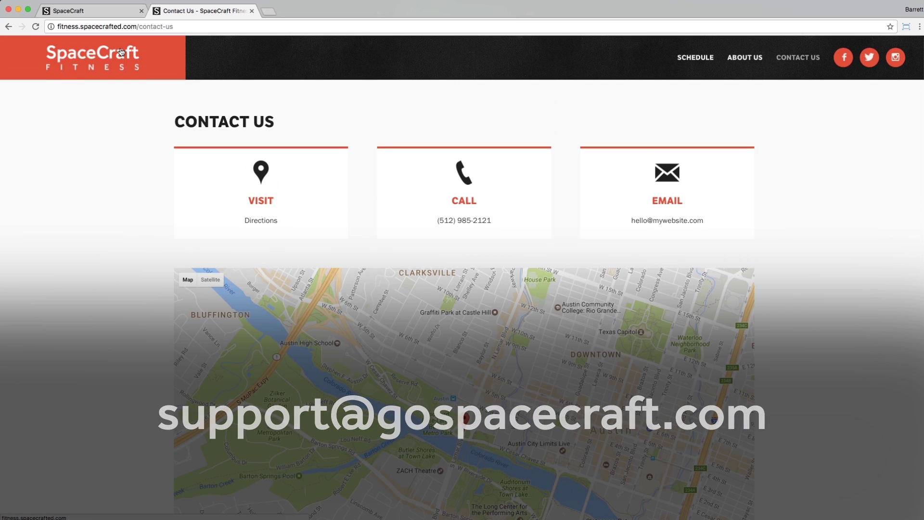
pyautogui.click(121, 52)
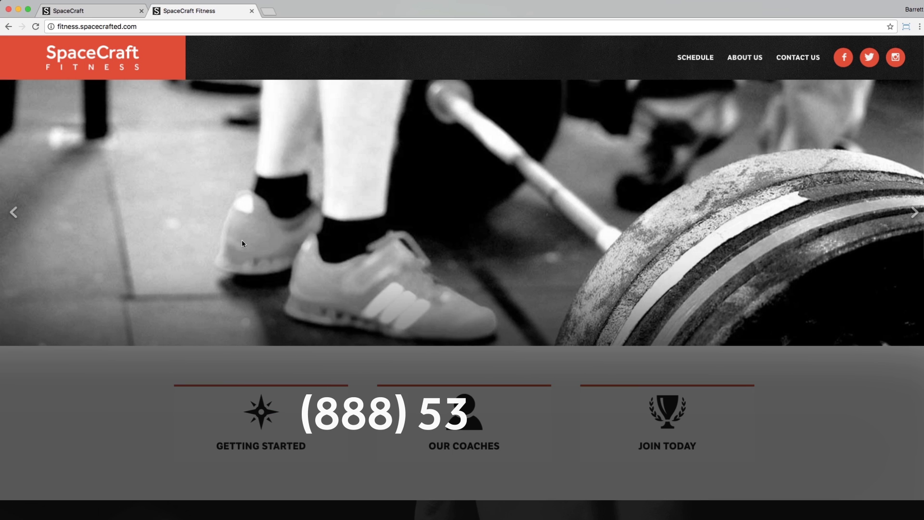
pyautogui.scroll(-3, 242, 243)
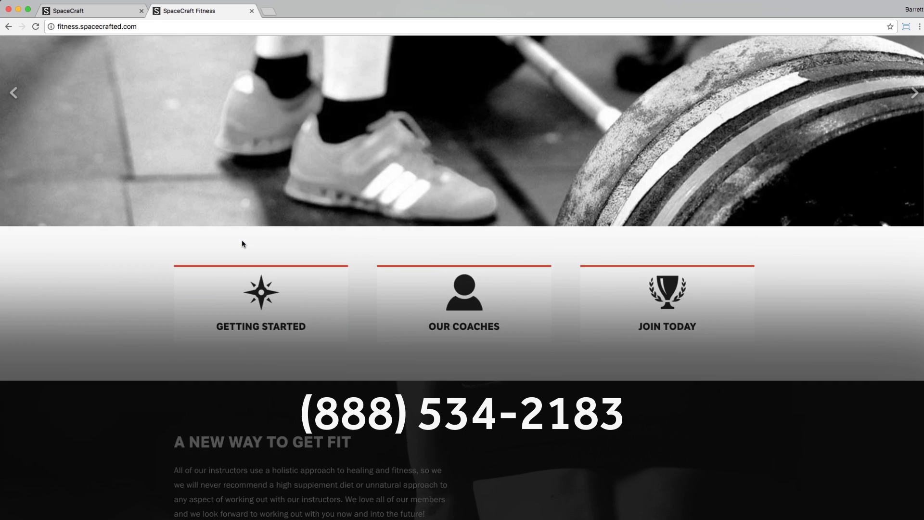